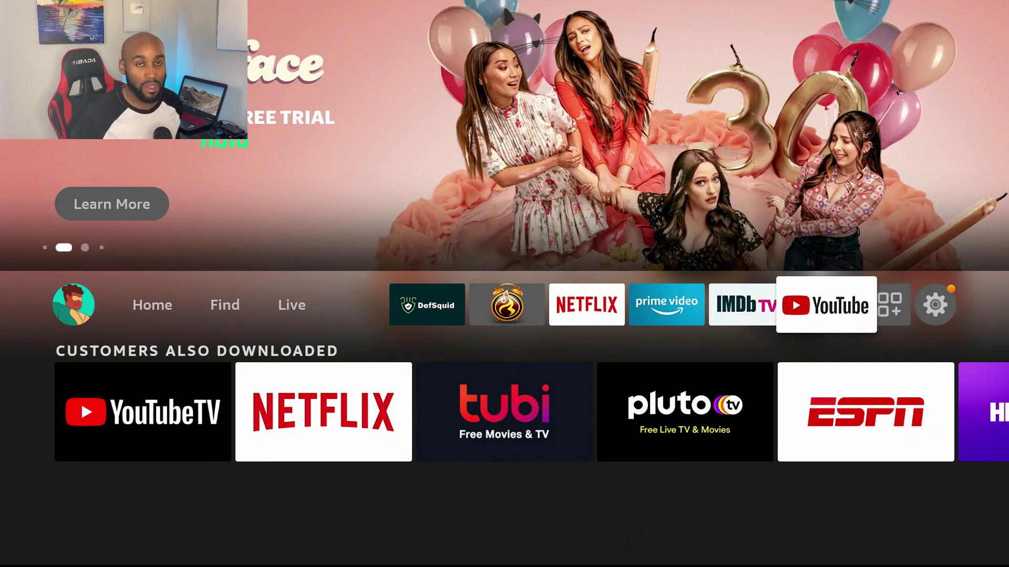
From the home screen, open the DefSquid app and show its list of manageable apps.
{"action": "key", "text": "Home"}
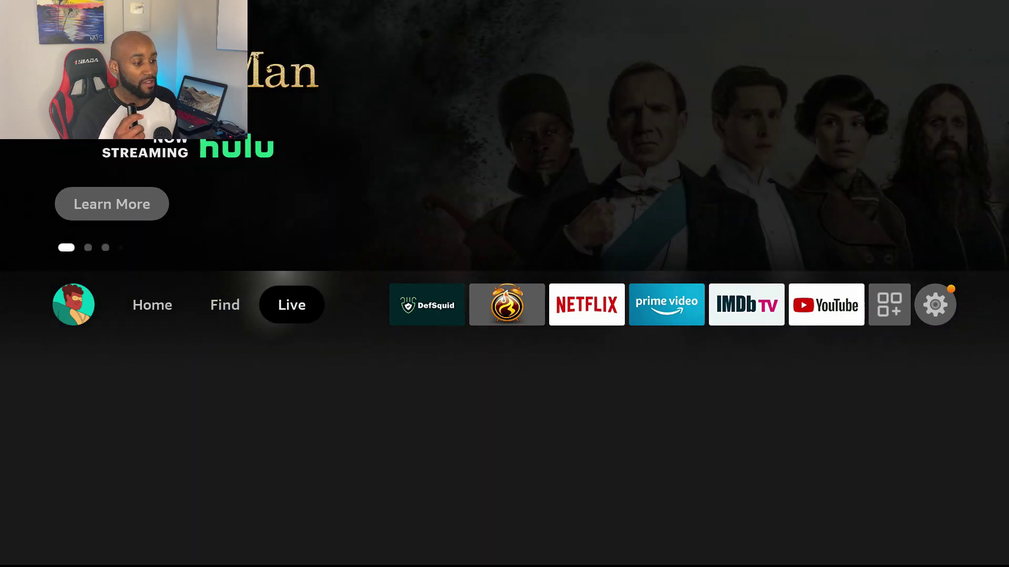
{"action": "key", "text": "Right"}
{"action": "key", "text": "Right"}
{"action": "key", "text": "Left"}
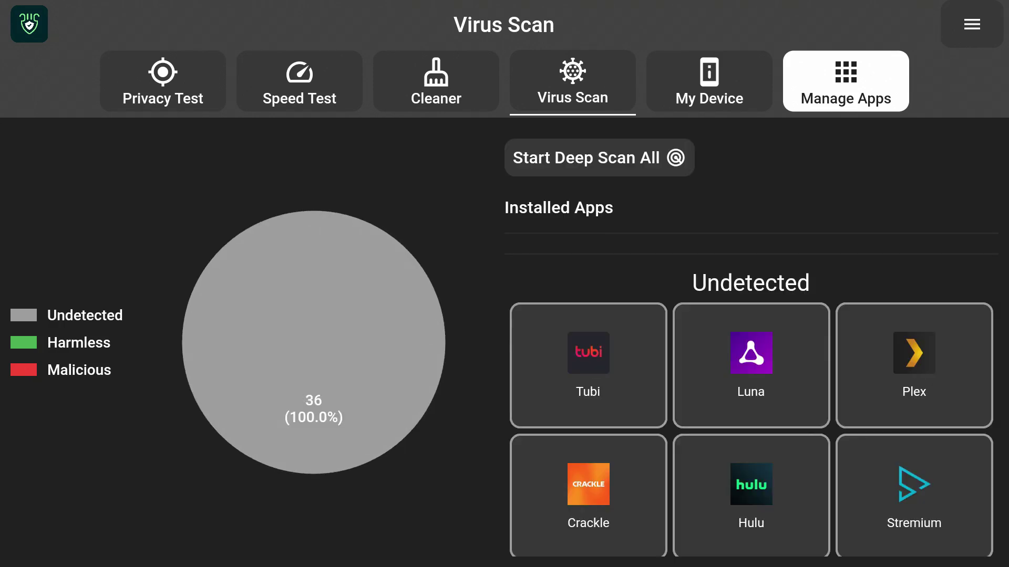
{"action": "key", "text": "Return"}
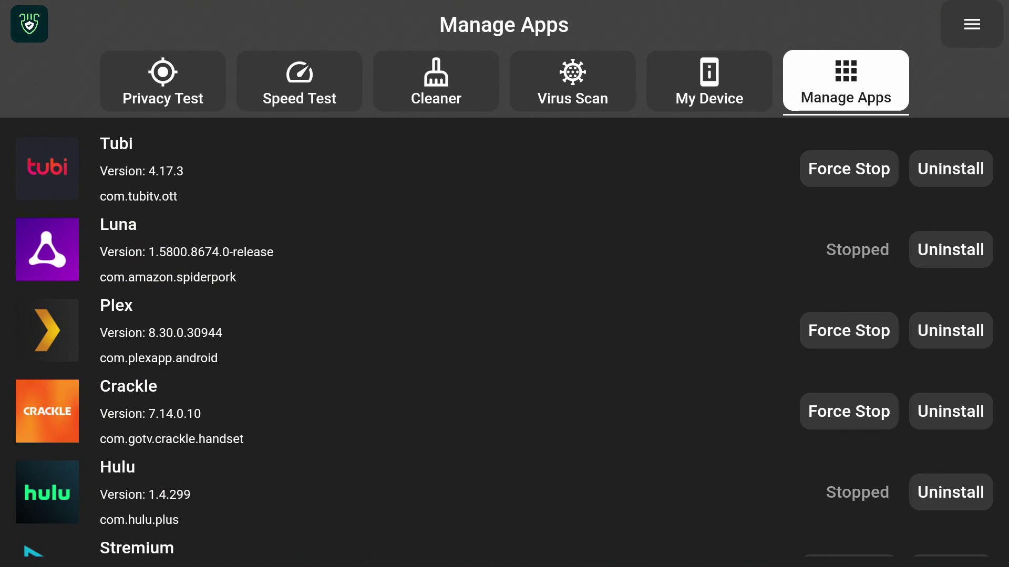
Look through the installed apps down to Netflix, checking which ones are running and which are stopped.
{"action": "key", "text": "Down"}
{"action": "key", "text": "Down"}
{"action": "key", "text": "Down"}
{"action": "key", "text": "Down"}
{"action": "key", "text": "Down"}
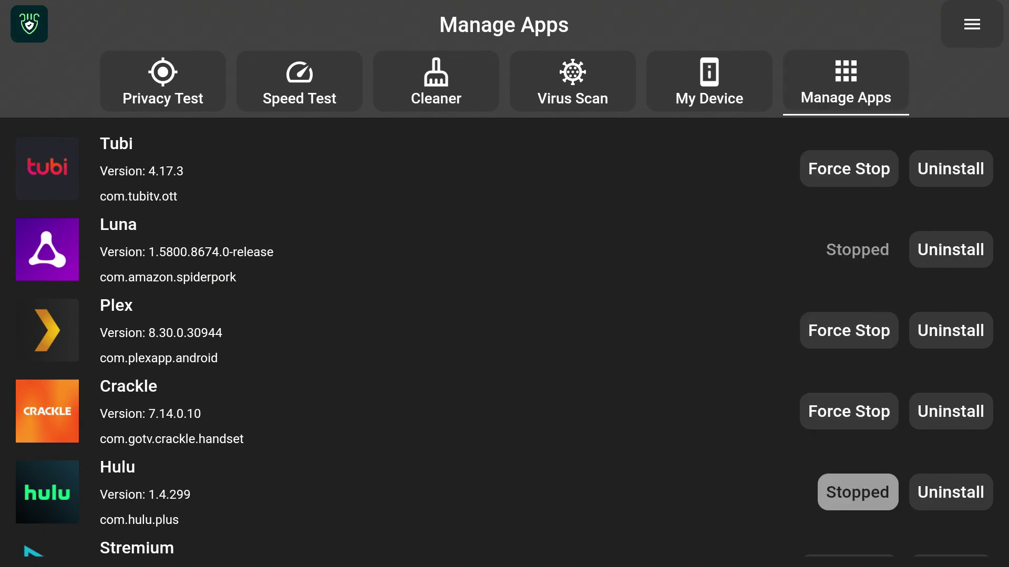
{"action": "key", "text": "Down"}
{"action": "key", "text": "Down"}
{"action": "key", "text": "Down"}
{"action": "key", "text": "Down"}
{"action": "key", "text": "Down"}
{"action": "key", "text": "Down"}
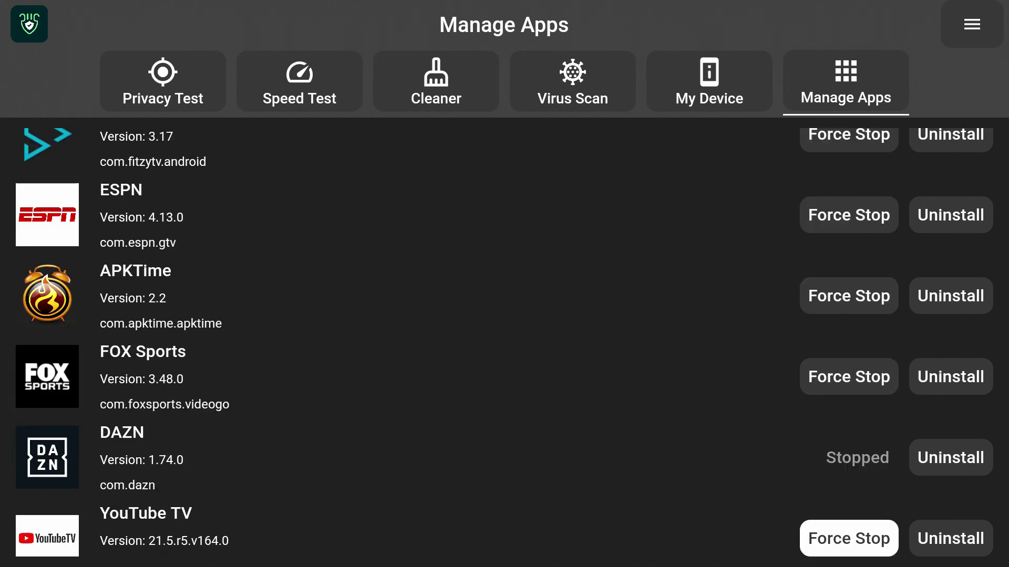
{"action": "key", "text": "Down"}
{"action": "key", "text": "Down"}
{"action": "key", "text": "Down"}
{"action": "key", "text": "Down"}
{"action": "key", "text": "Down"}
{"action": "key", "text": "Down"}
{"action": "key", "text": "Down"}
{"action": "key", "text": "Down"}
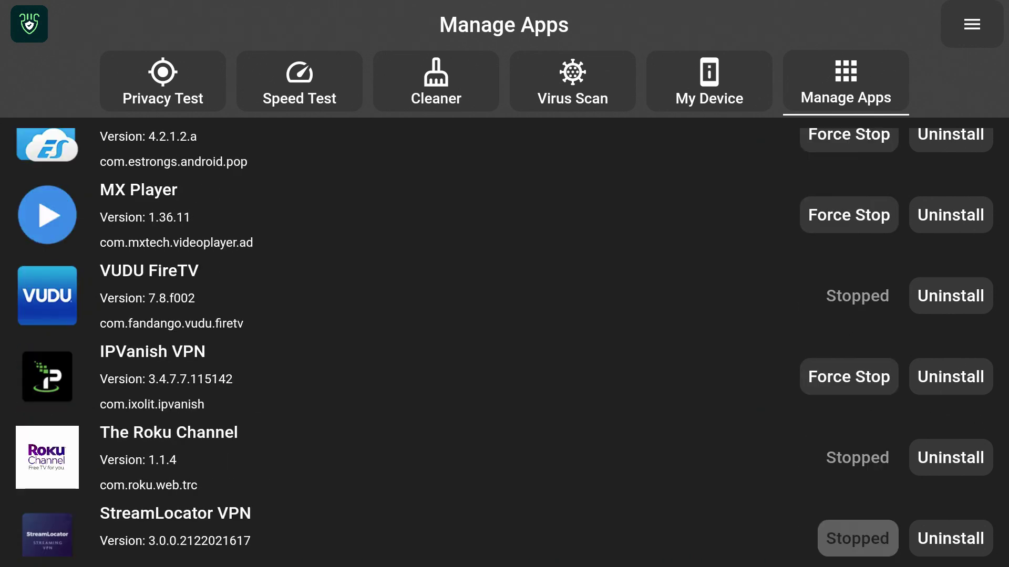
{"action": "key", "text": "Down"}
{"action": "key", "text": "Down"}
{"action": "key", "text": "Down"}
{"action": "key", "text": "Down"}
{"action": "key", "text": "Down"}
{"action": "key", "text": "Down"}
{"action": "key", "text": "Down"}
{"action": "key", "text": "Down"}
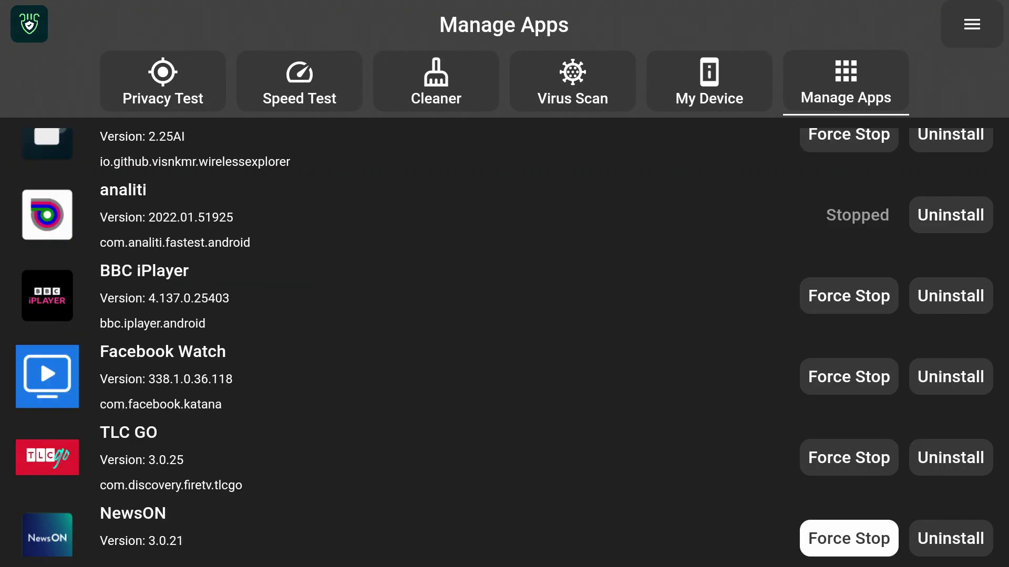
{"action": "key", "text": "Down"}
{"action": "key", "text": "Down"}
{"action": "key", "text": "Down"}
{"action": "key", "text": "Down"}
{"action": "key", "text": "Down"}
{"action": "key", "text": "Down"}
{"action": "key", "text": "Down"}
{"action": "key", "text": "Down"}
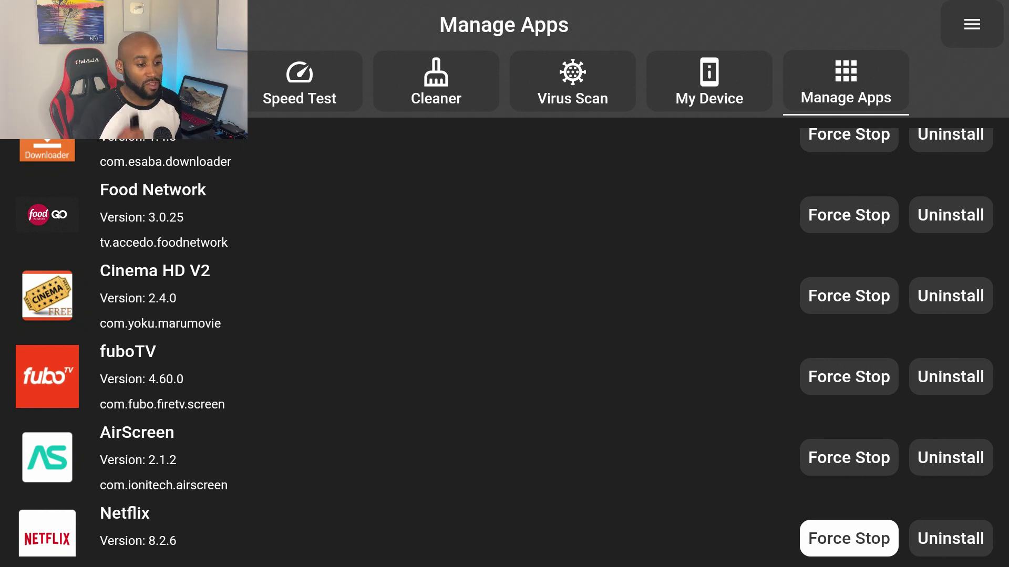
Force stop the Netflix app through its application settings.
{"action": "key", "text": "Return"}
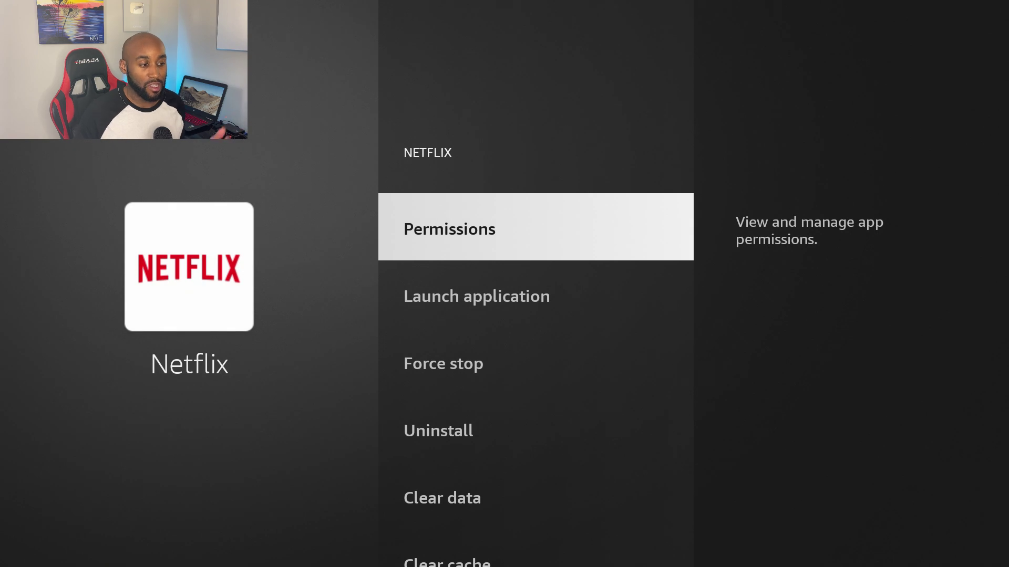
{"action": "key", "text": "Down"}
{"action": "key", "text": "Down"}
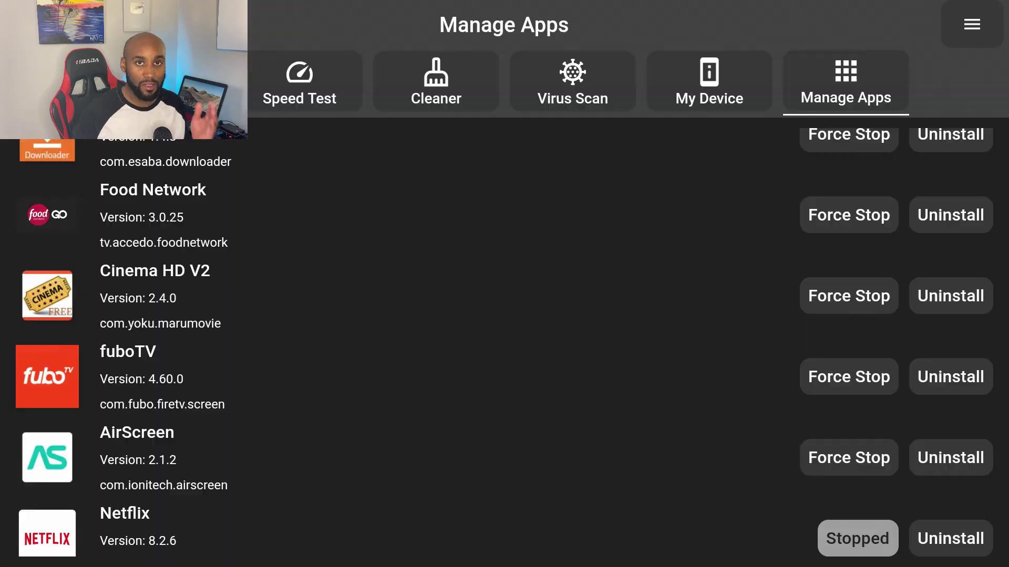
Force stop the AirScreen app through its application settings and return to the app list.
{"action": "key", "text": "Up"}
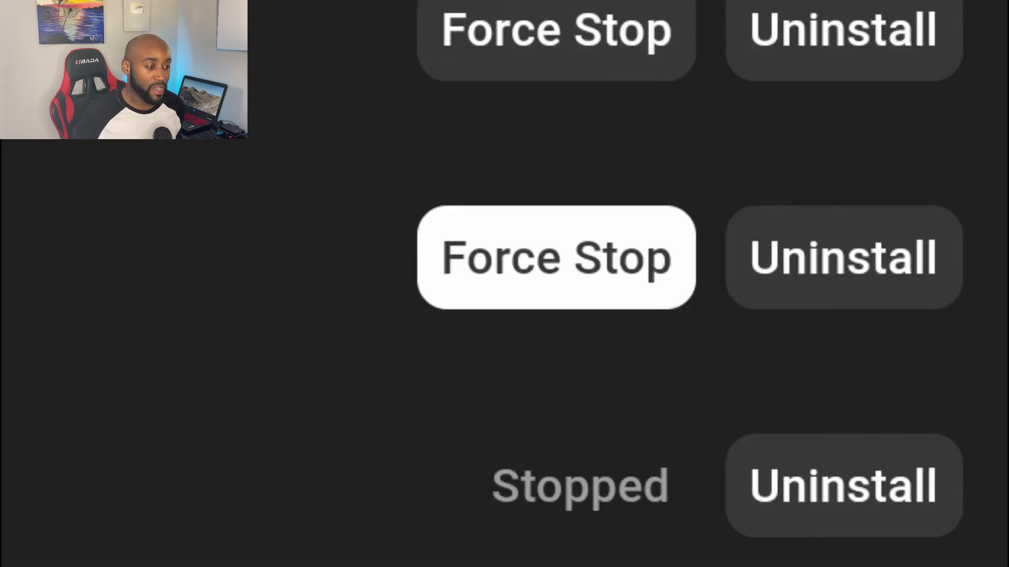
{"action": "key", "text": "Return"}
{"action": "key", "text": "Down"}
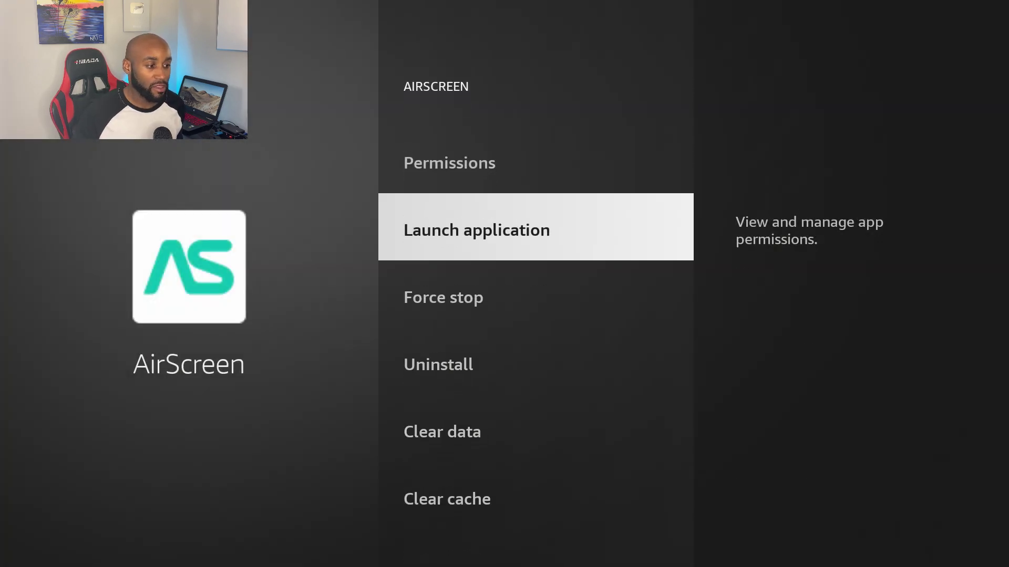
{"action": "key", "text": "Down"}
{"action": "key", "text": "Return"}
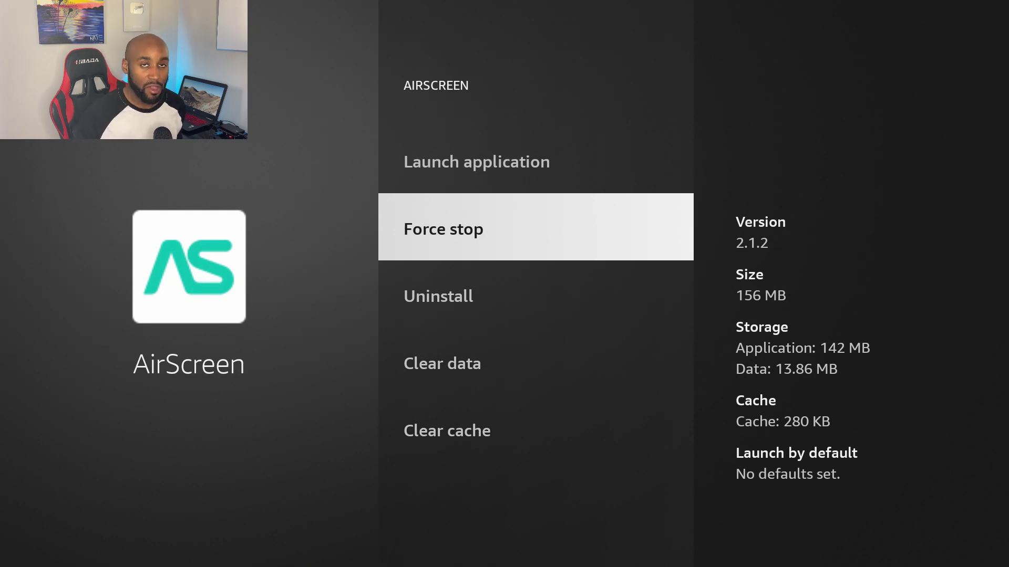
{"action": "key", "text": "Escape"}
Open the application settings of fuboTV and return to the home screen.
{"action": "key", "text": "Up"}
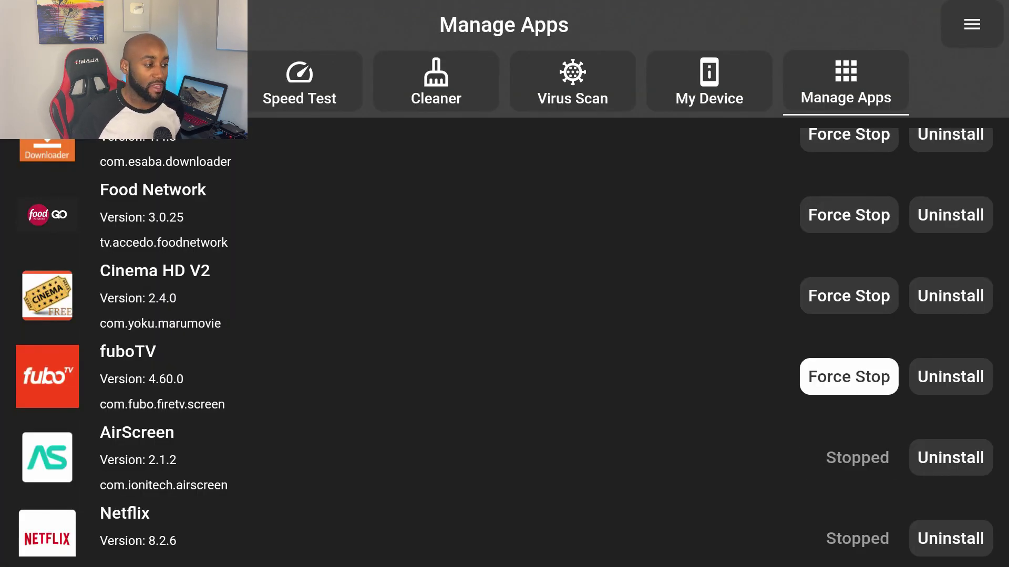
{"action": "key", "text": "Return"}
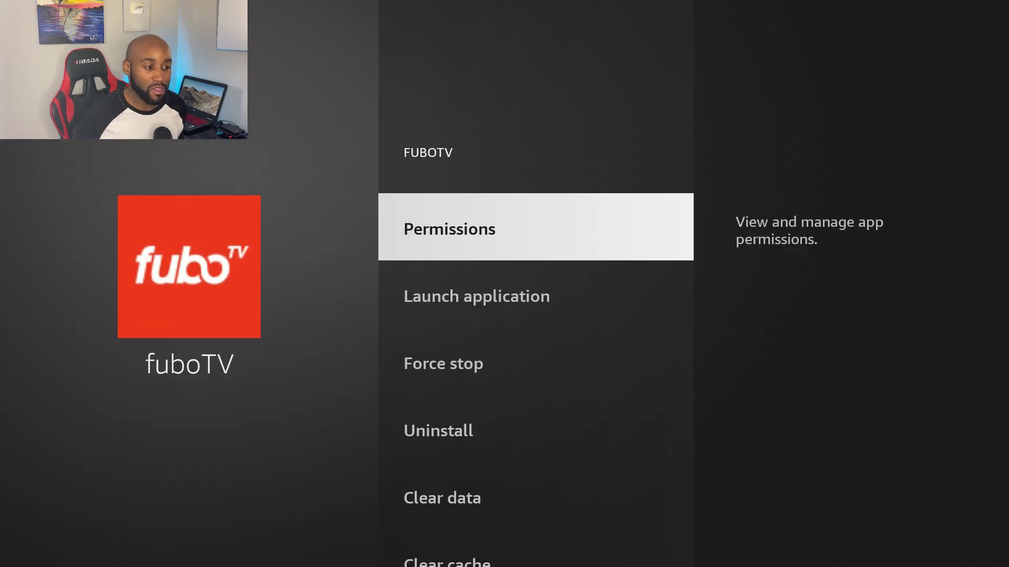
{"action": "key", "text": "Down"}
{"action": "key", "text": "Home"}
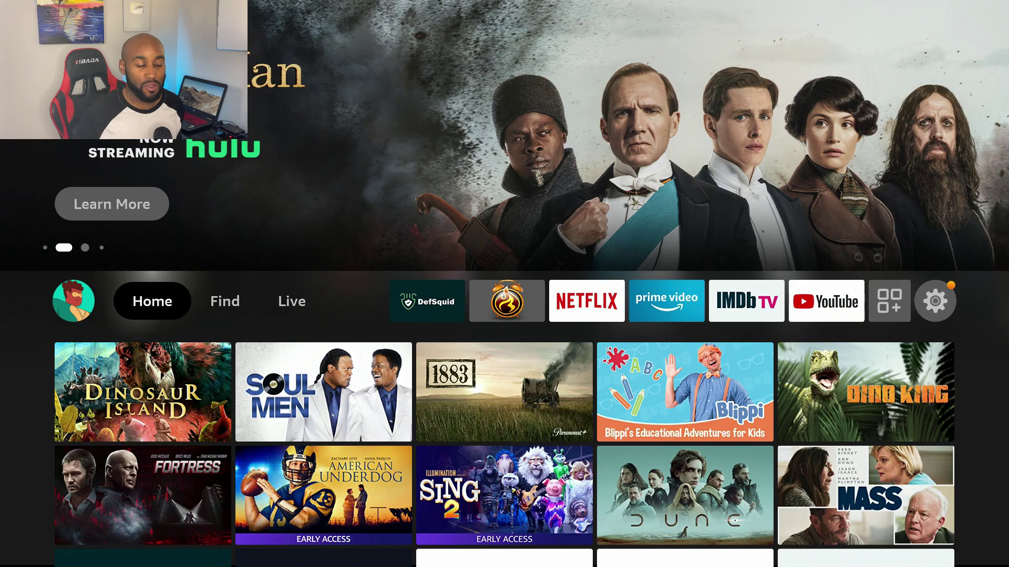
Open the search in the Find section and start a query for DefSquid with the letters "DE".
{"action": "key", "text": "Right"}
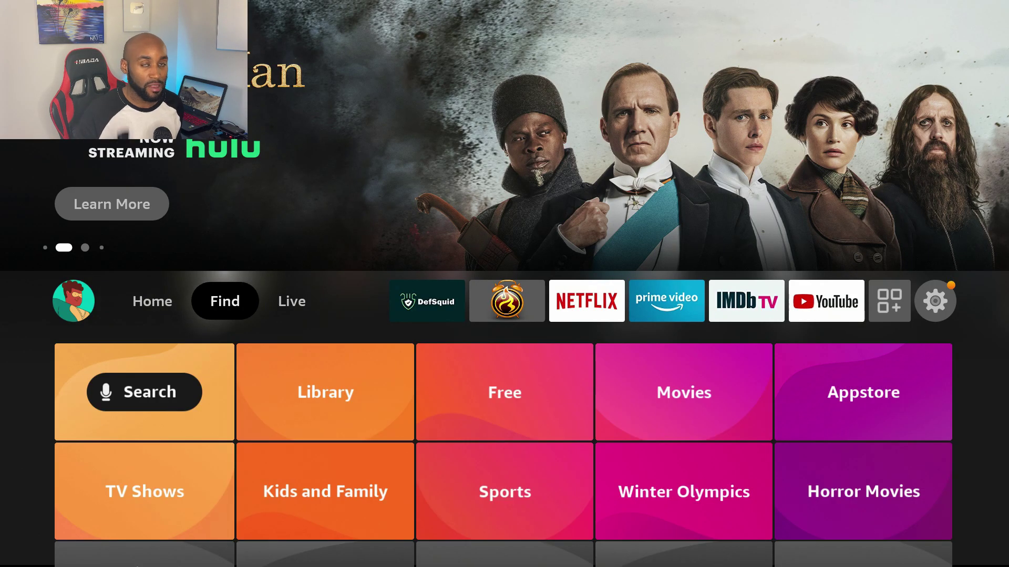
{"action": "key", "text": "Down"}
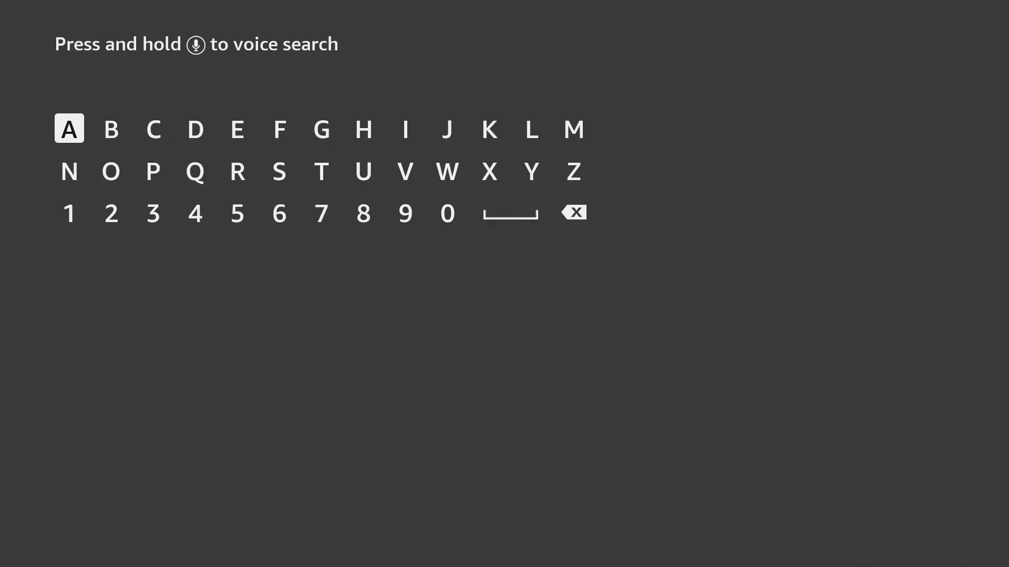
{"action": "key", "text": "Right"}
{"action": "key", "text": "Right"}
{"action": "key", "text": "Right"}
{"action": "key", "text": "Return"}
{"action": "key", "text": "Right"}
{"action": "key", "text": "Return"}
{"action": "key", "text": "Right"}
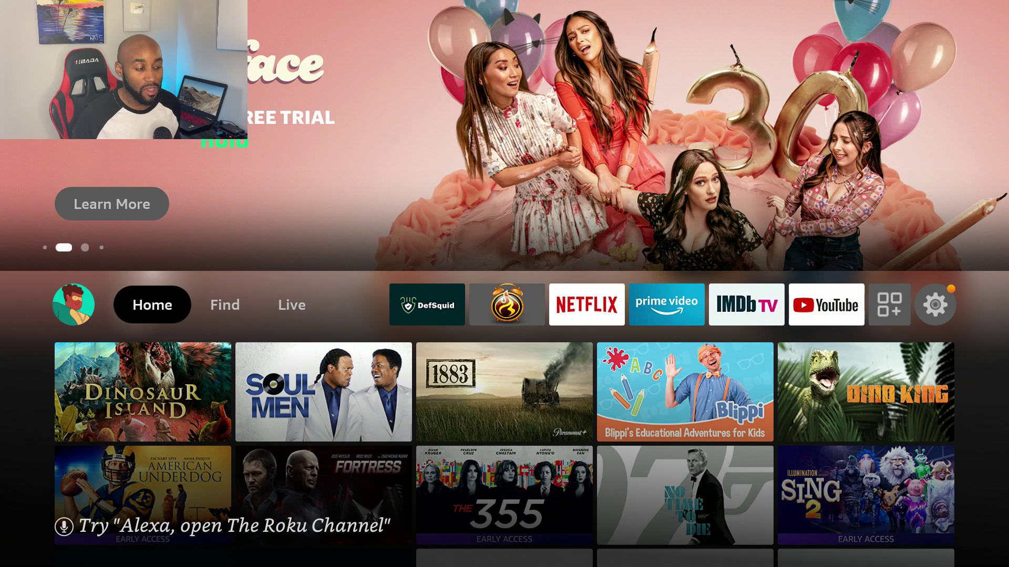
Go from the home screen to the Fire TV settings.
{"action": "key", "text": "Right"}
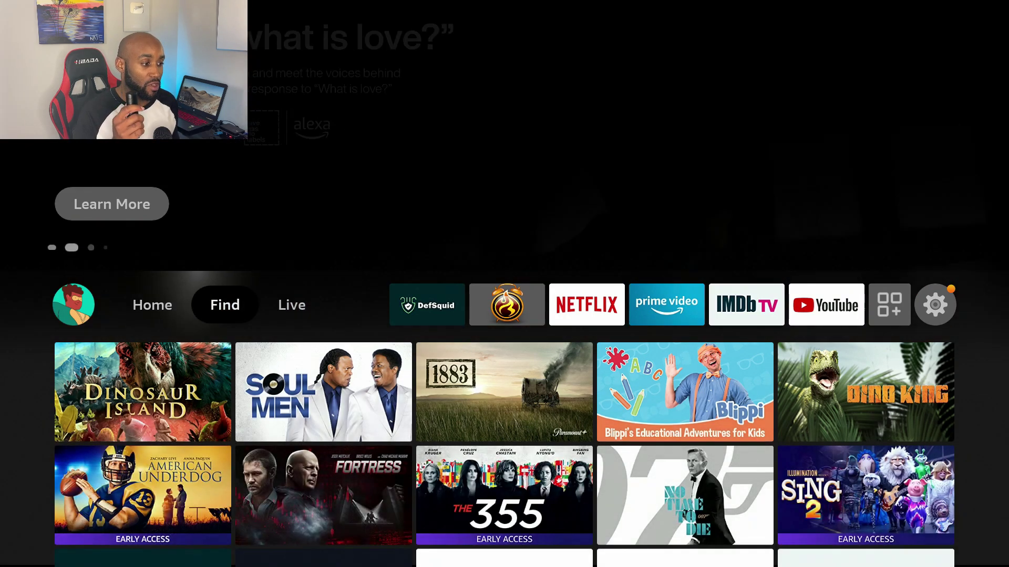
{"action": "key", "text": "Right"}
{"action": "key", "text": "Right"}
{"action": "key", "text": "Right"}
{"action": "key", "text": "Right"}
{"action": "key", "text": "Right"}
{"action": "key", "text": "Right"}
{"action": "key", "text": "Right"}
{"action": "key", "text": "Right"}
{"action": "key", "text": "Right"}
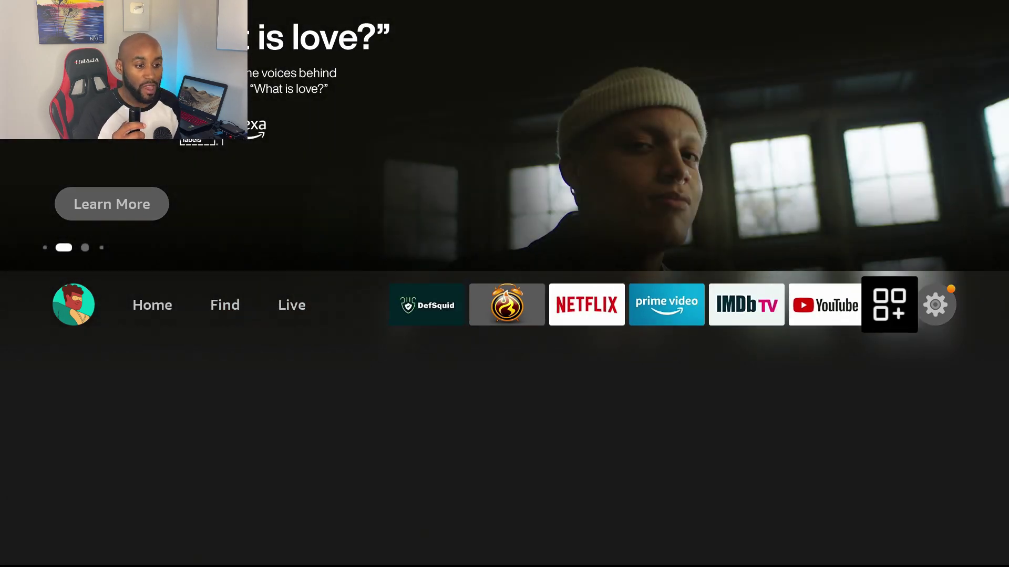
{"action": "key", "text": "Down"}
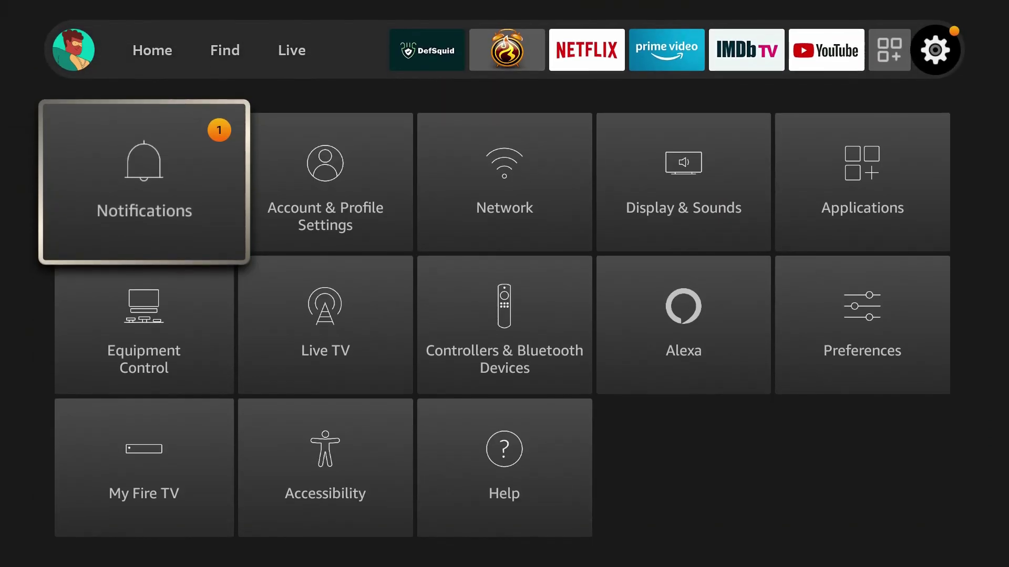
Open the Data Monitoring options within the Preferences settings.
{"action": "key", "text": "Down"}
{"action": "key", "text": "Right"}
{"action": "key", "text": "Right"}
{"action": "key", "text": "Right"}
{"action": "key", "text": "Right"}
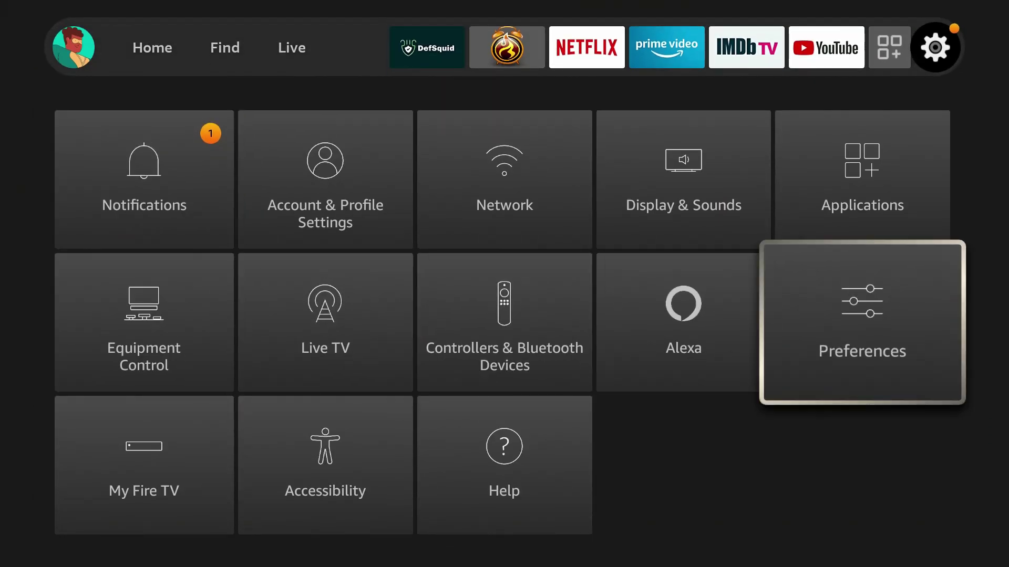
{"action": "key", "text": "Return"}
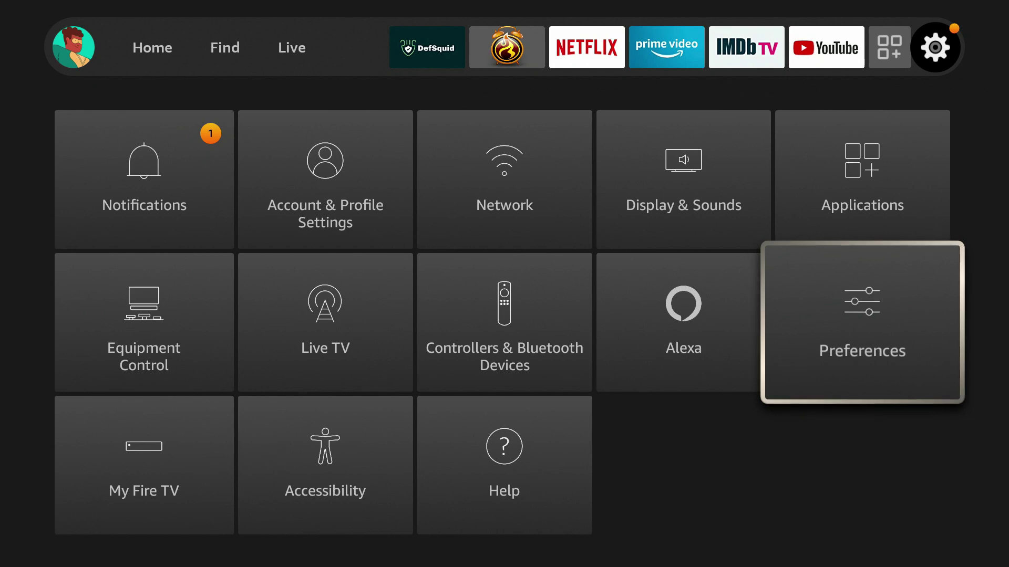
{"action": "key", "text": "Down"}
{"action": "key", "text": "Down"}
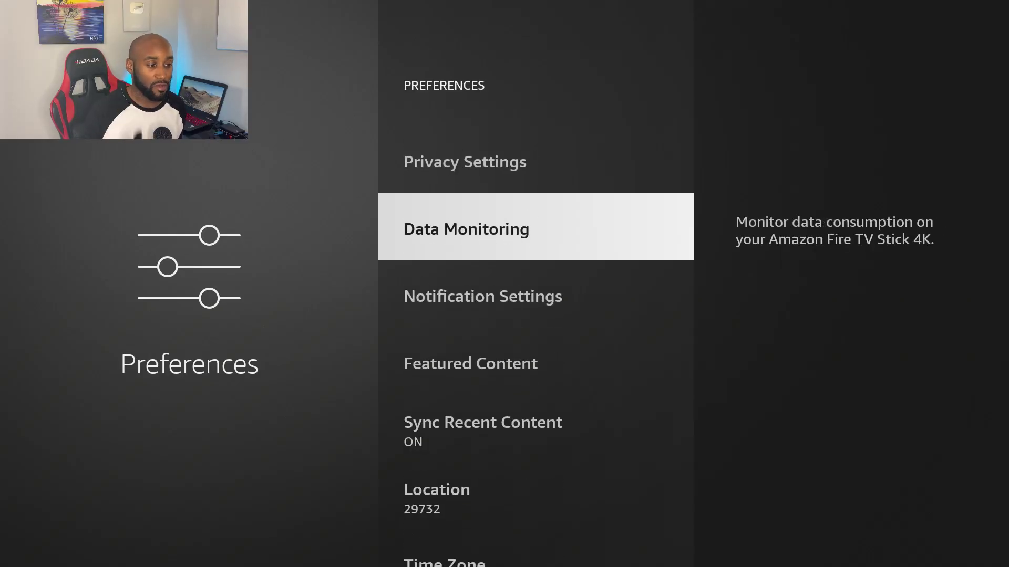
{"action": "key", "text": "Return"}
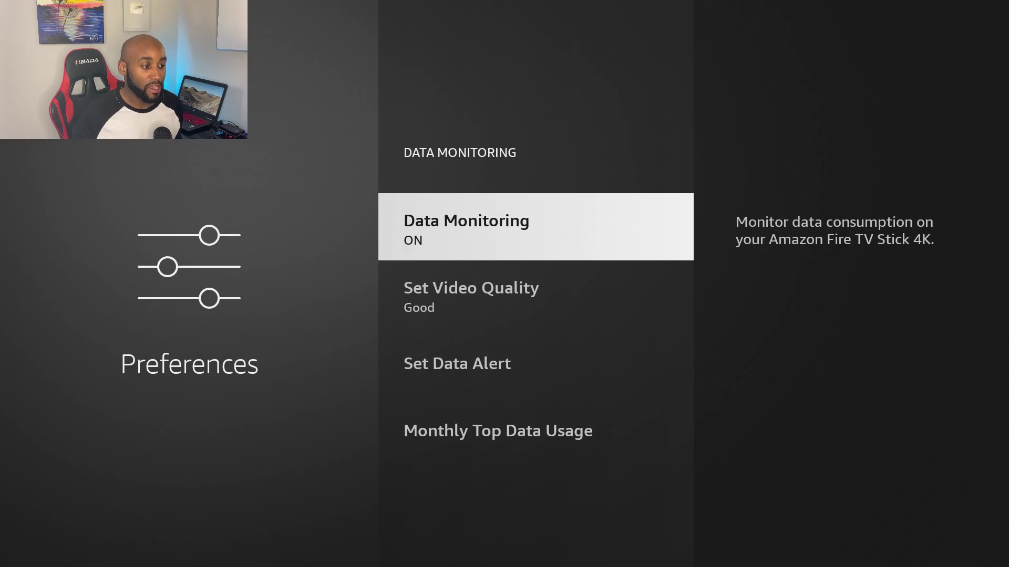
Set the Prime Video streaming quality to Best in the Data Monitoring options.
{"action": "key", "text": "Down"}
{"action": "key", "text": "Return"}
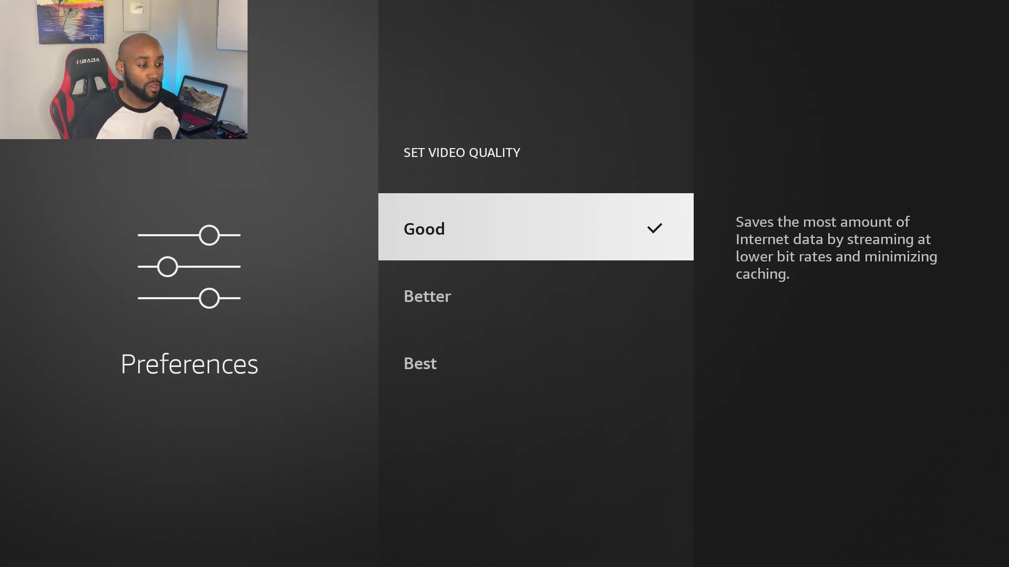
{"action": "key", "text": "Down"}
{"action": "key", "text": "Down"}
{"action": "key", "text": "Return"}
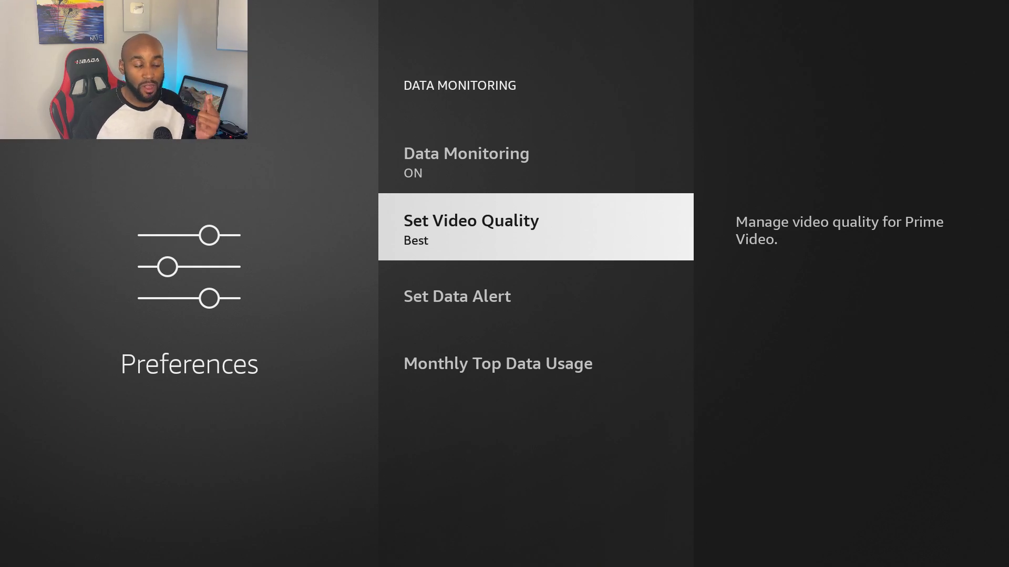
Set the Prime Video streaming quality to Good.
{"action": "key", "text": "Return"}
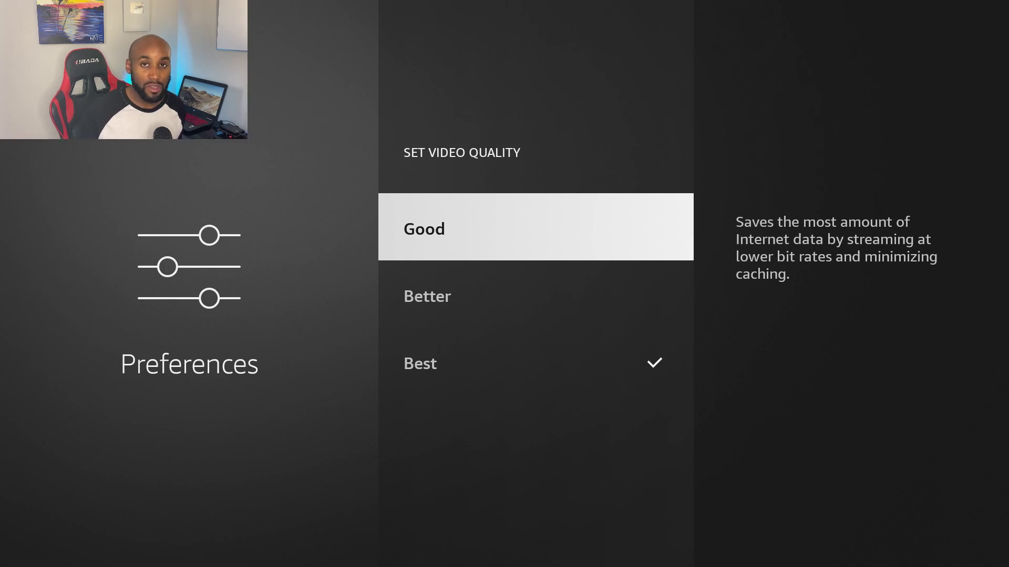
{"action": "key", "text": "Return"}
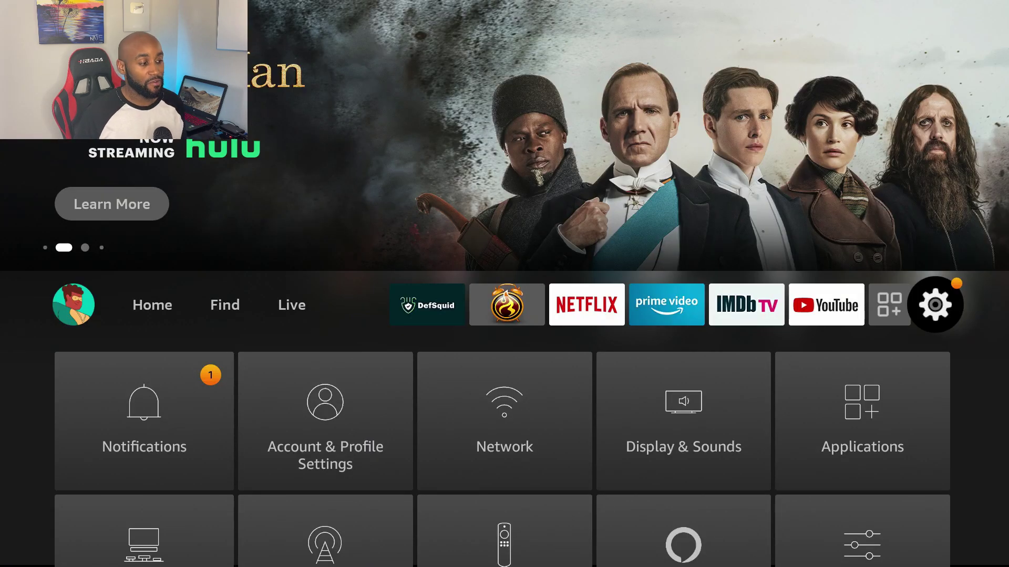
{"action": "key", "text": "Left"}
{"action": "key", "text": "Left"}
{"action": "key", "text": "Left"}
{"action": "key", "text": "Left"}
{"action": "key", "text": "Left"}
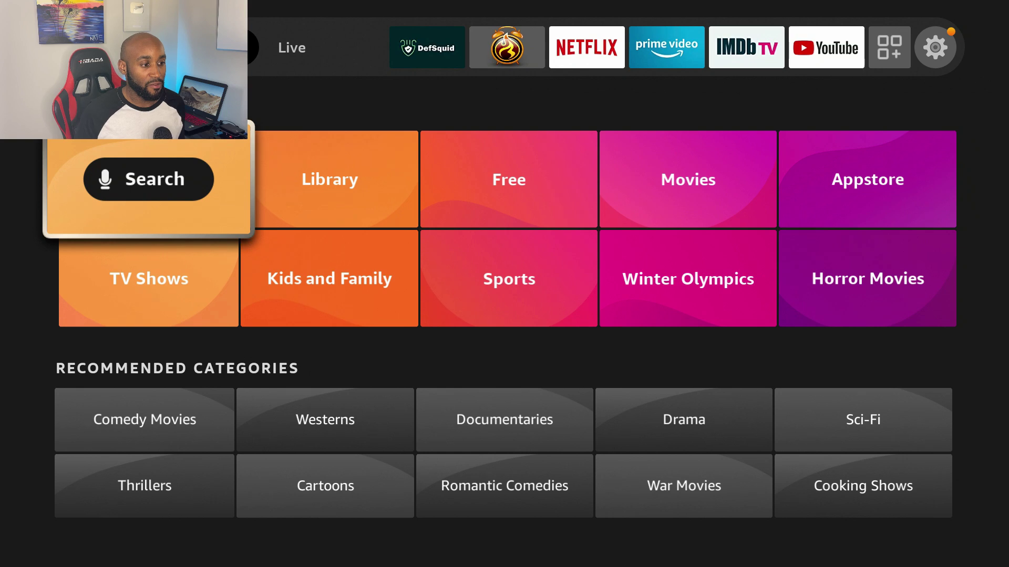
{"action": "key", "text": "Right"}
{"action": "key", "text": "Right"}
{"action": "key", "text": "Up"}
{"action": "key", "text": "Right"}
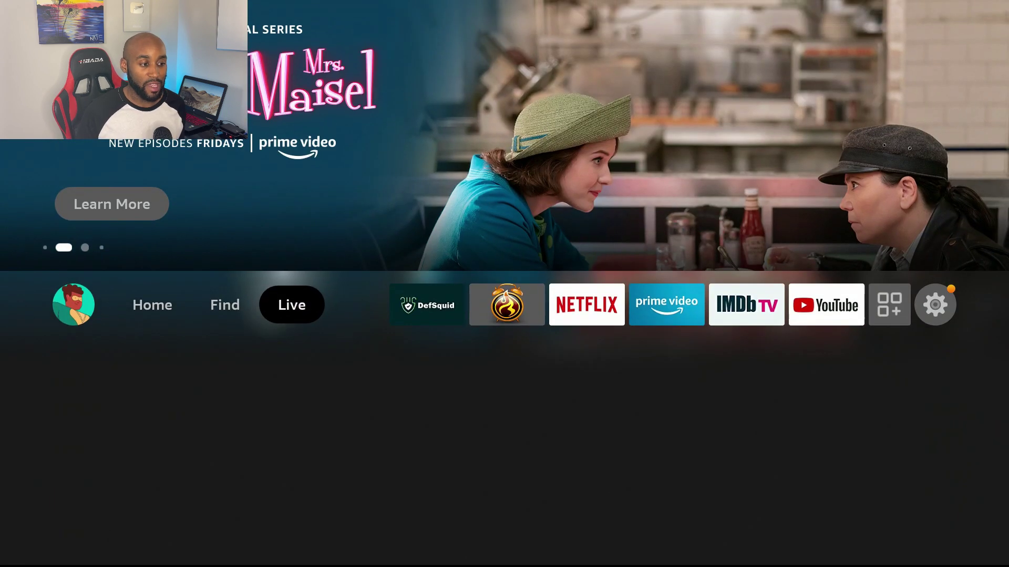
{"action": "key", "text": "Right"}
{"action": "key", "text": "Right"}
{"action": "key", "text": "Right"}
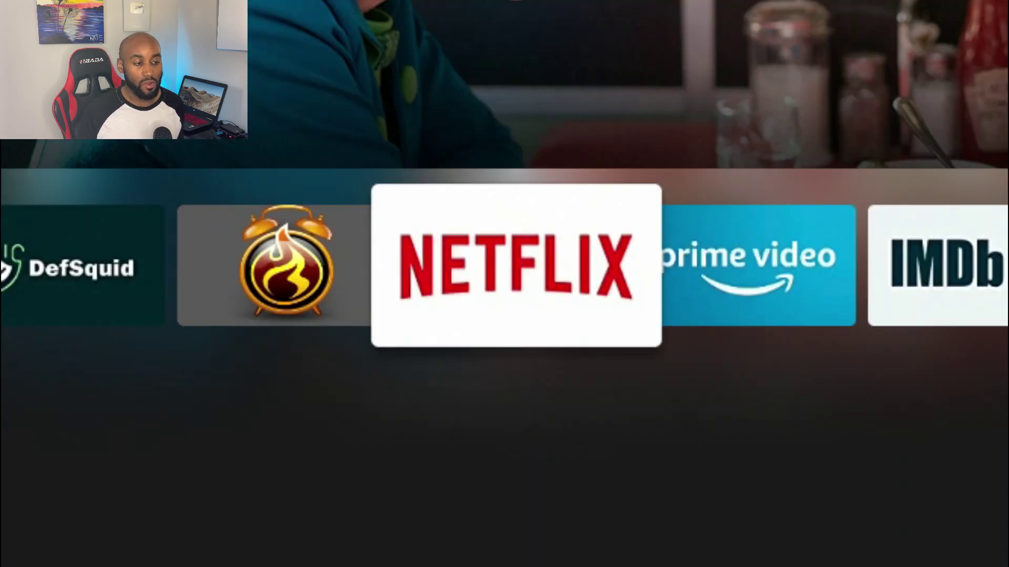
{"action": "key", "text": "Left"}
{"action": "key", "text": "Left"}
{"action": "key", "text": "Left"}
{"action": "key", "text": "Left"}
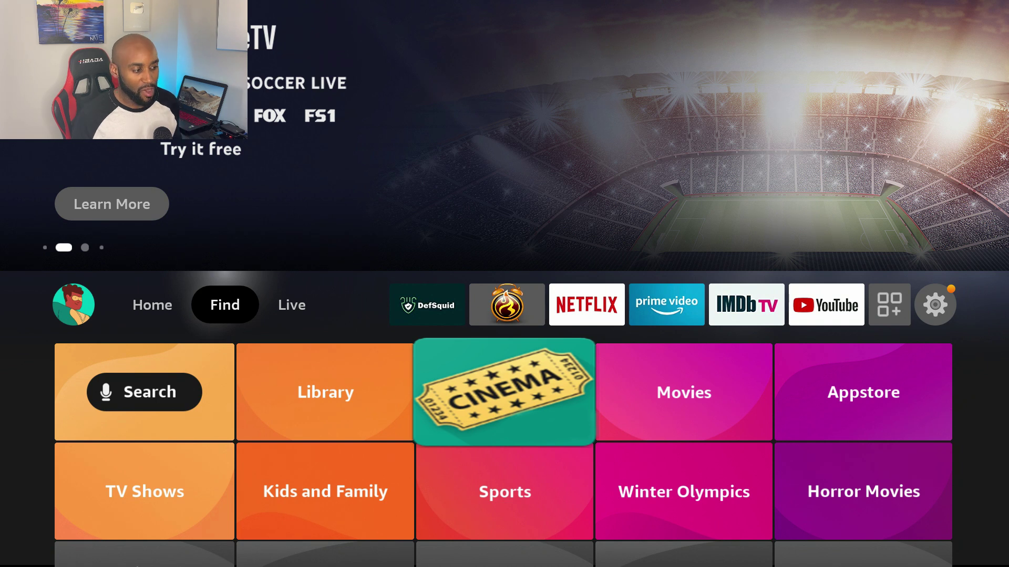
Browse from the home screen's app shortcuts down to the Free Live TV Channels row.
{"action": "key", "text": "Right"}
{"action": "key", "text": "Right"}
{"action": "key", "text": "Right"}
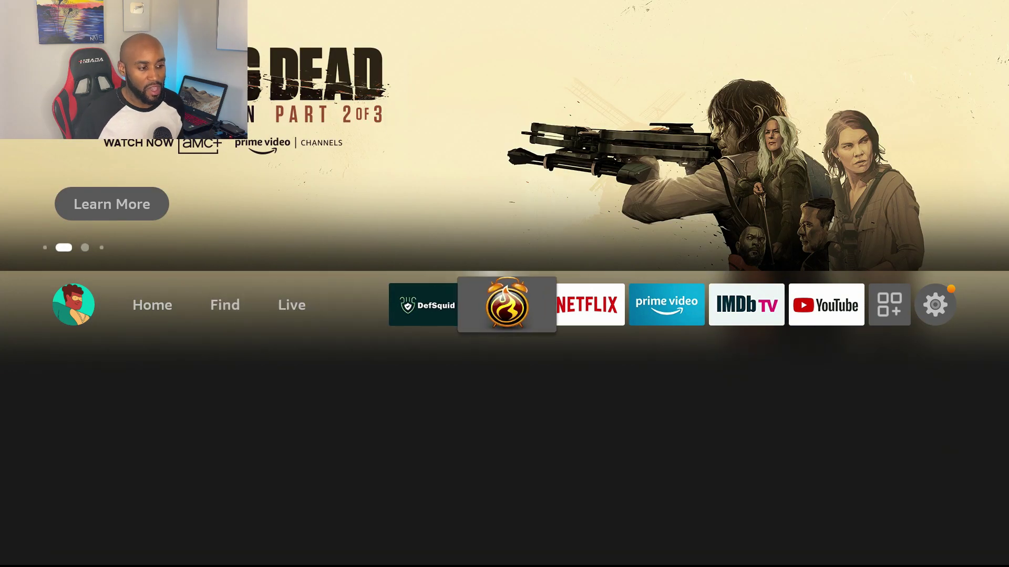
{"action": "key", "text": "Right"}
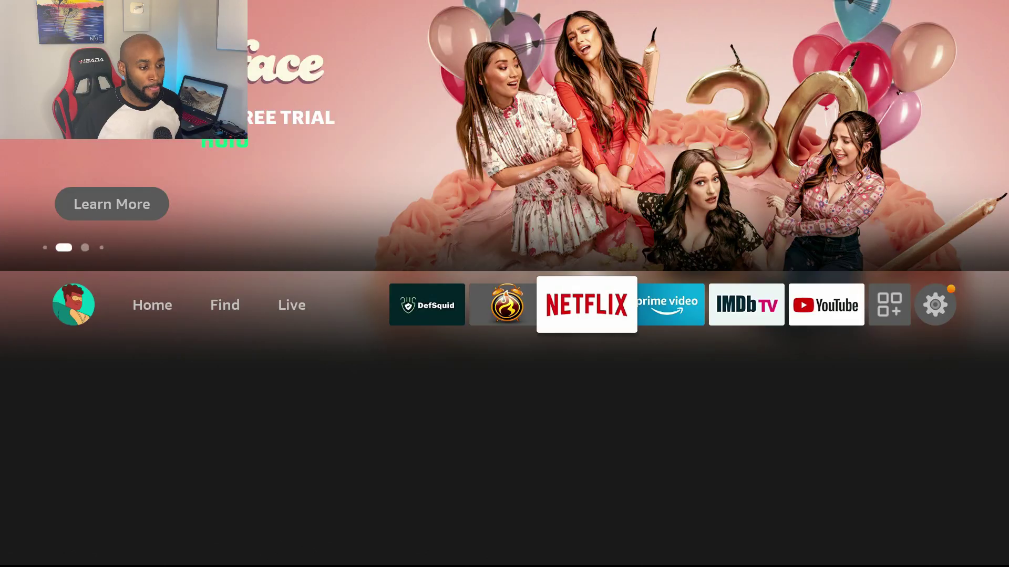
{"action": "key", "text": "Right"}
{"action": "key", "text": "Right"}
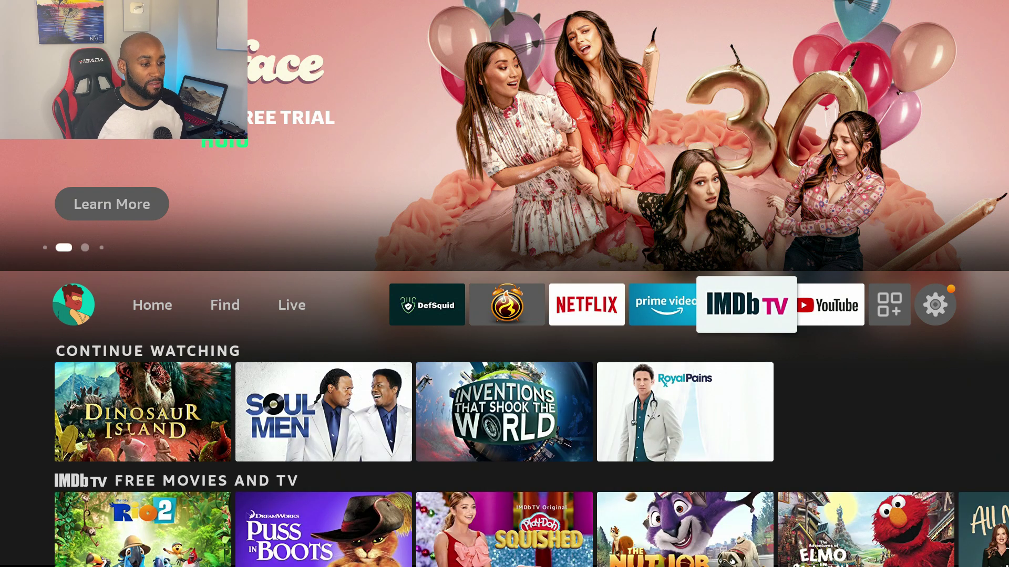
{"action": "key", "text": "Down"}
{"action": "key", "text": "Down"}
{"action": "key", "text": "Down"}
{"action": "key", "text": "Down"}
{"action": "key", "text": "Down"}
{"action": "key", "text": "Down"}
{"action": "key", "text": "Down"}
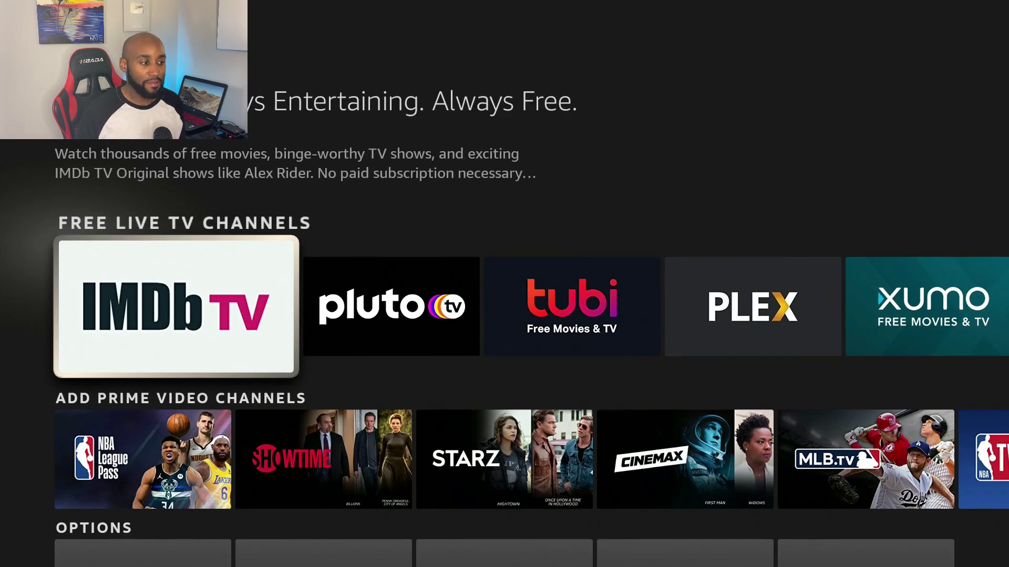
Look through the apps in the Free Live TV Channels row, from IMDb TV to XUMO.
{"action": "key", "text": "Right"}
{"action": "key", "text": "Right"}
{"action": "key", "text": "Right"}
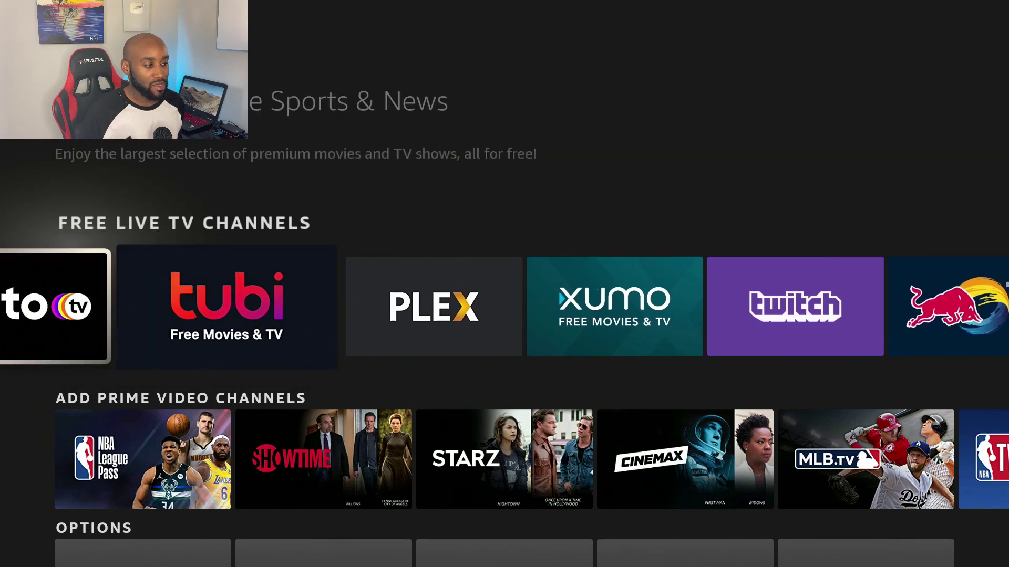
{"action": "key", "text": "Left"}
{"action": "key", "text": "Left"}
{"action": "key", "text": "Left"}
{"action": "key", "text": "Right"}
{"action": "key", "text": "Right"}
{"action": "key", "text": "Right"}
{"action": "key", "text": "Right"}
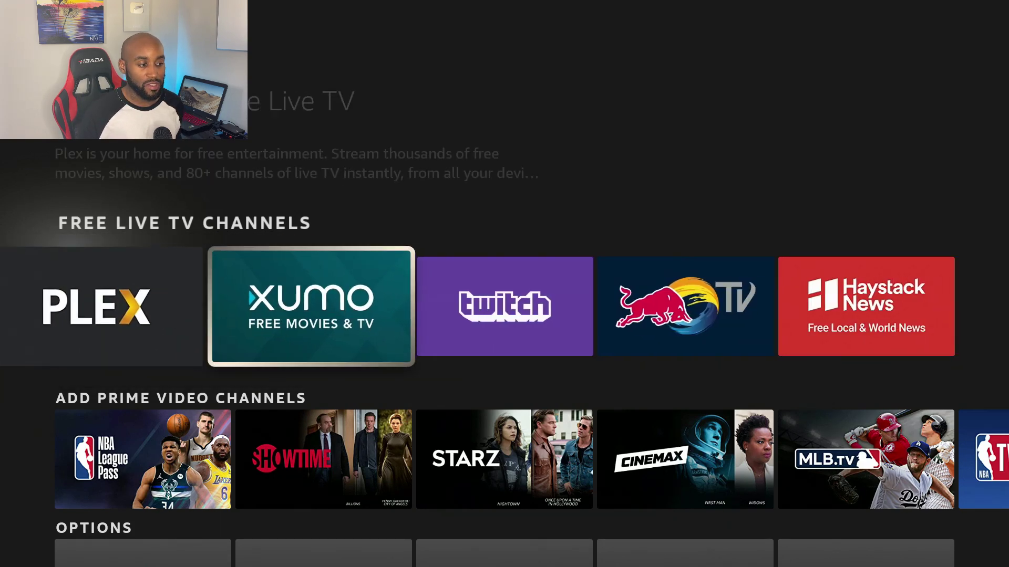
{"action": "key", "text": "Left"}
{"action": "key", "text": "Left"}
{"action": "key", "text": "Left"}
{"action": "key", "text": "Left"}
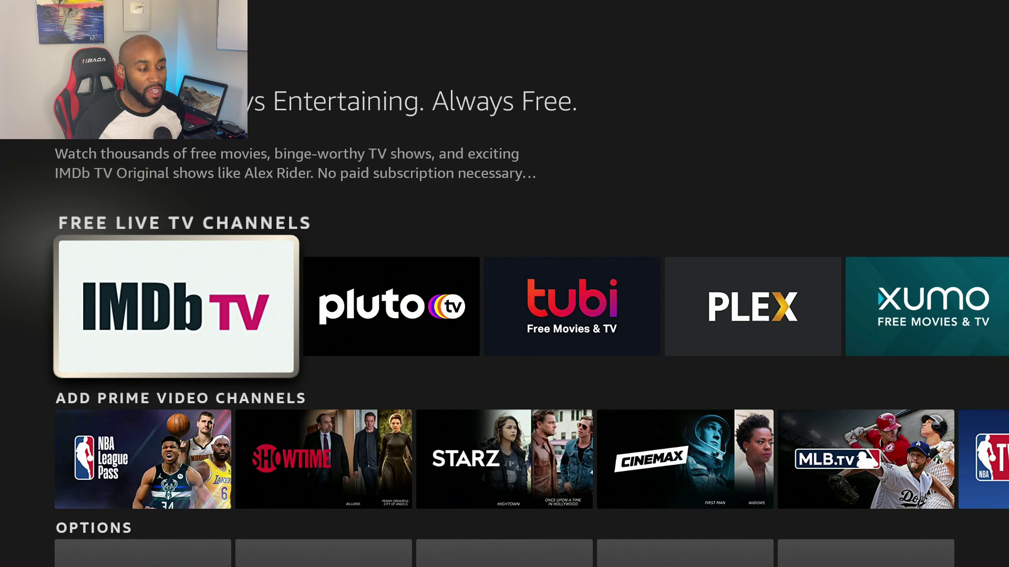
{"action": "key", "text": "Right"}
{"action": "key", "text": "Right"}
{"action": "key", "text": "Right"}
{"action": "key", "text": "Right"}
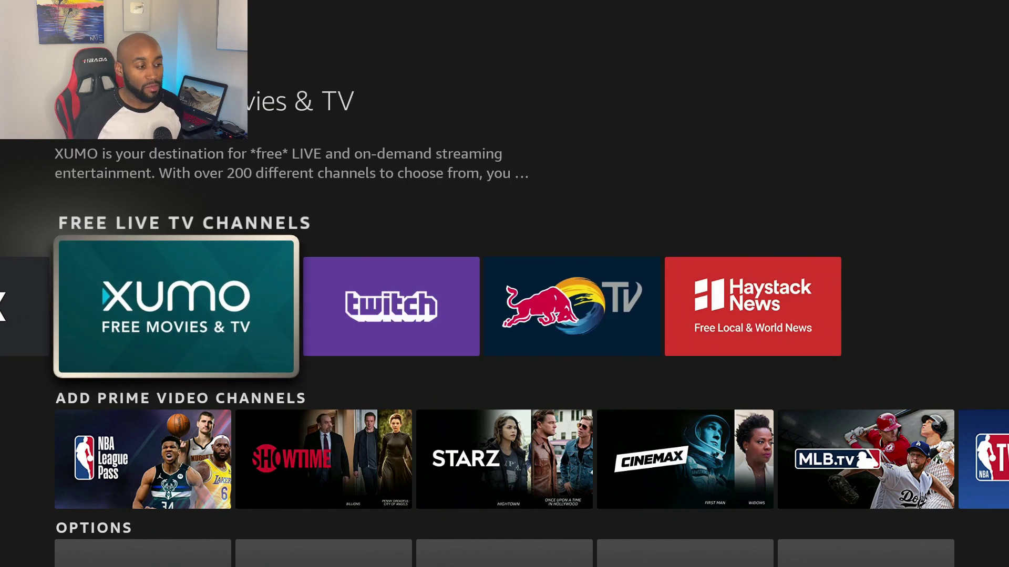
Return to the featured banner above the home screen's app shortcuts.
{"action": "key", "text": "Up"}
{"action": "key", "text": "Up"}
{"action": "key", "text": "Up"}
{"action": "key", "text": "Up"}
{"action": "key", "text": "Up"}
{"action": "key", "text": "Up"}
{"action": "key", "text": "Up"}
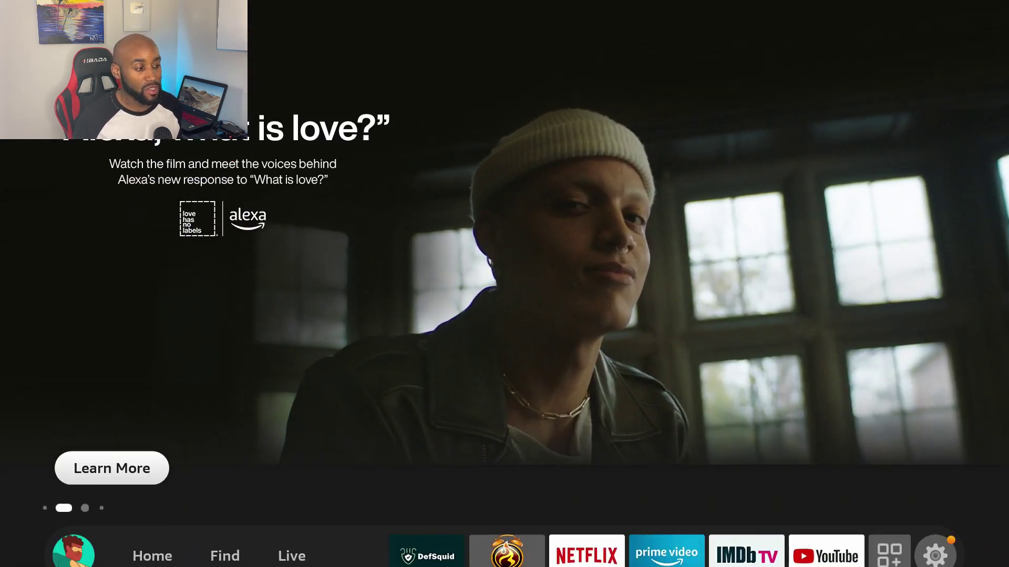
{"action": "key", "text": "Right"}
{"action": "key", "text": "Right"}
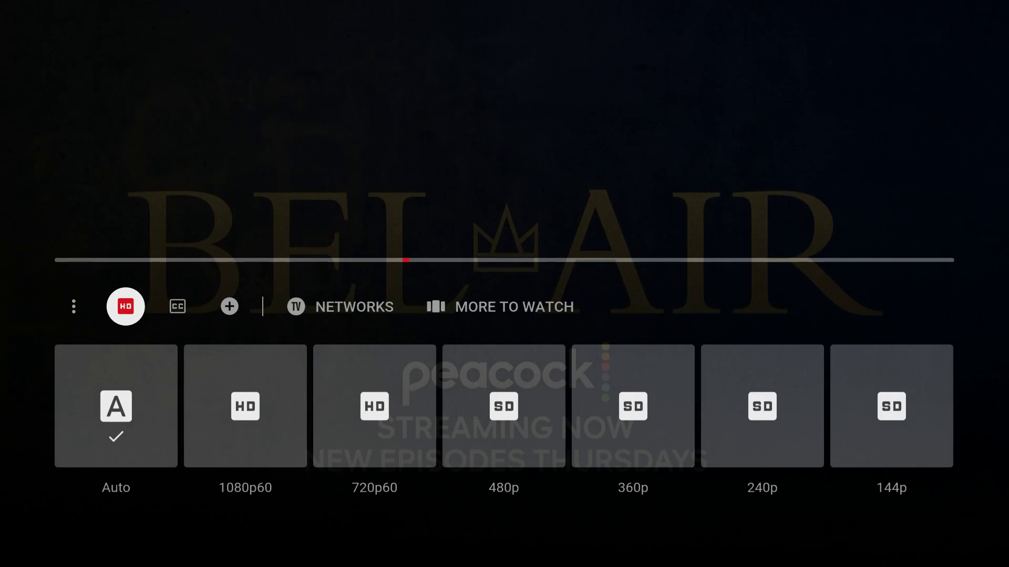
Look through the YouTube video's quality options, moving from Auto past 480p to the lower resolutions.
{"action": "key", "text": "Right"}
{"action": "key", "text": "Right"}
{"action": "key", "text": "Right"}
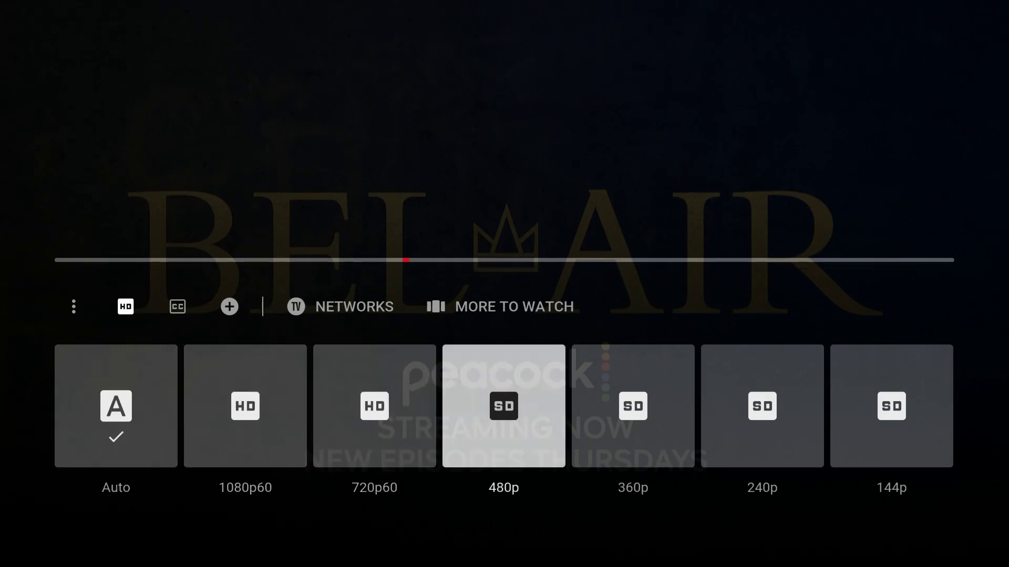
{"action": "key", "text": "Right"}
{"action": "key", "text": "Right"}
{"action": "key", "text": "Right"}
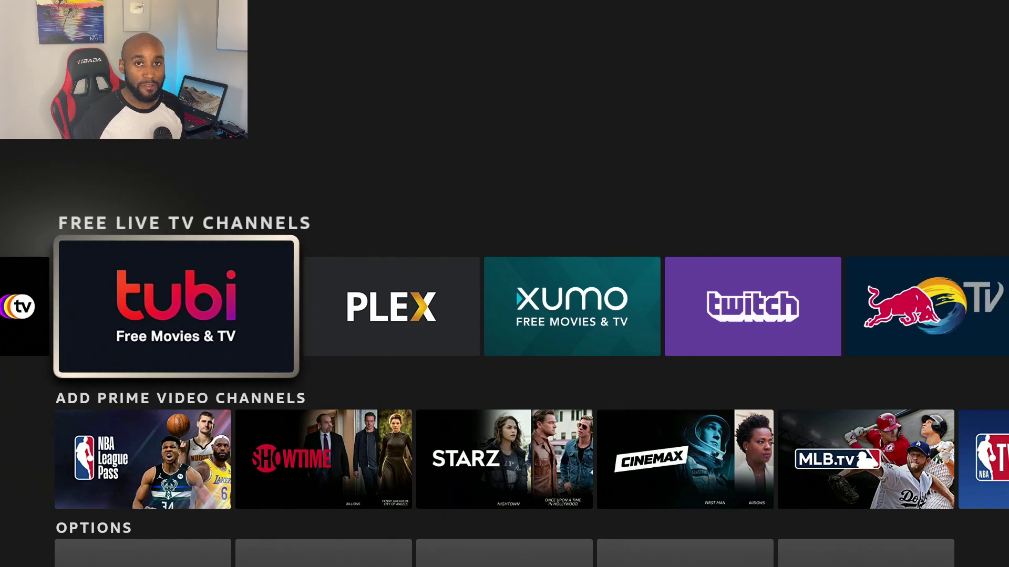
{"action": "key", "text": "Left"}
{"action": "key", "text": "Left"}
{"action": "key", "text": "Right"}
{"action": "key", "text": "Right"}
{"action": "key", "text": "Right"}
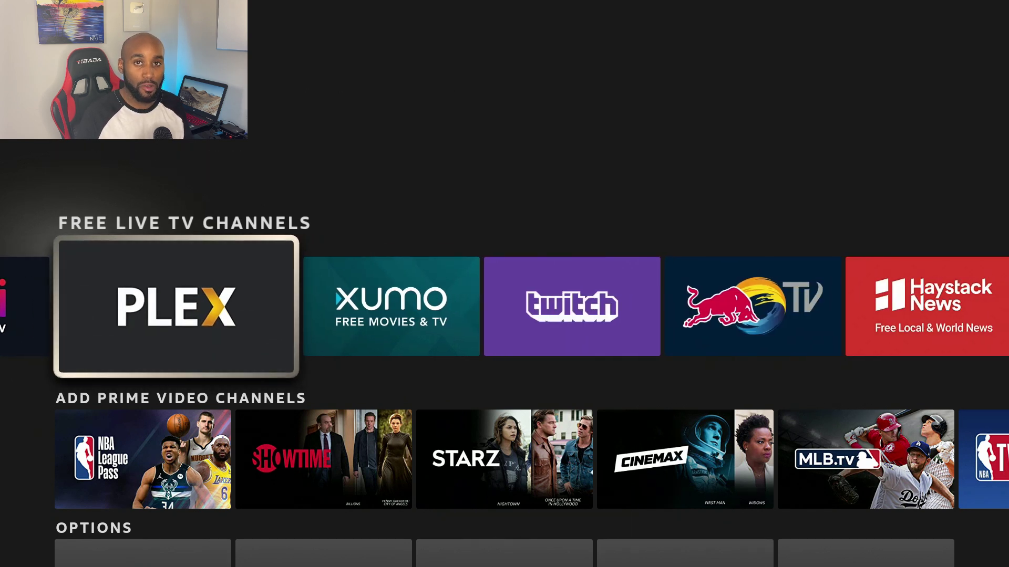
{"action": "key", "text": "Right"}
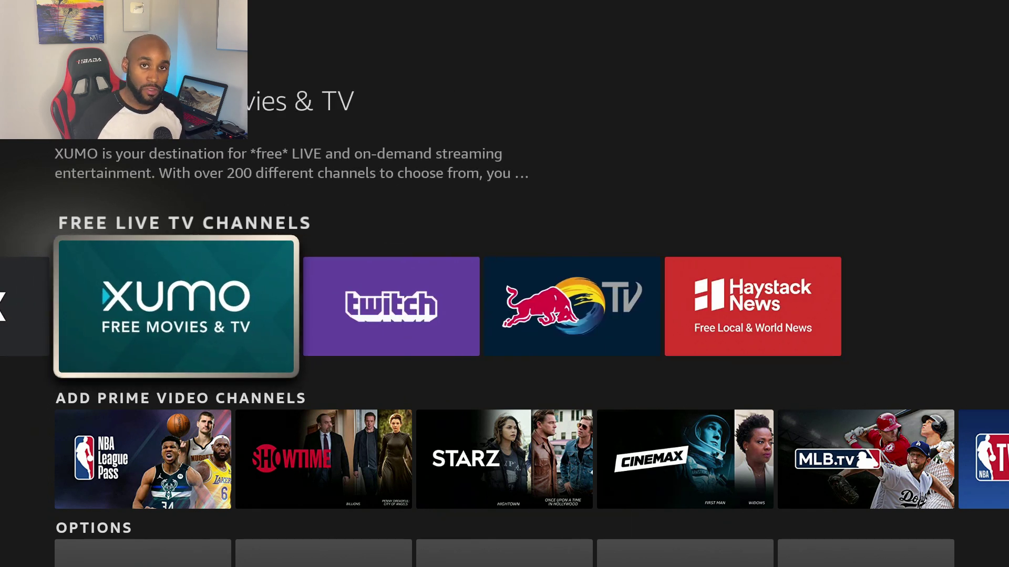
{"action": "key", "text": "Left"}
{"action": "key", "text": "Left"}
{"action": "key", "text": "Left"}
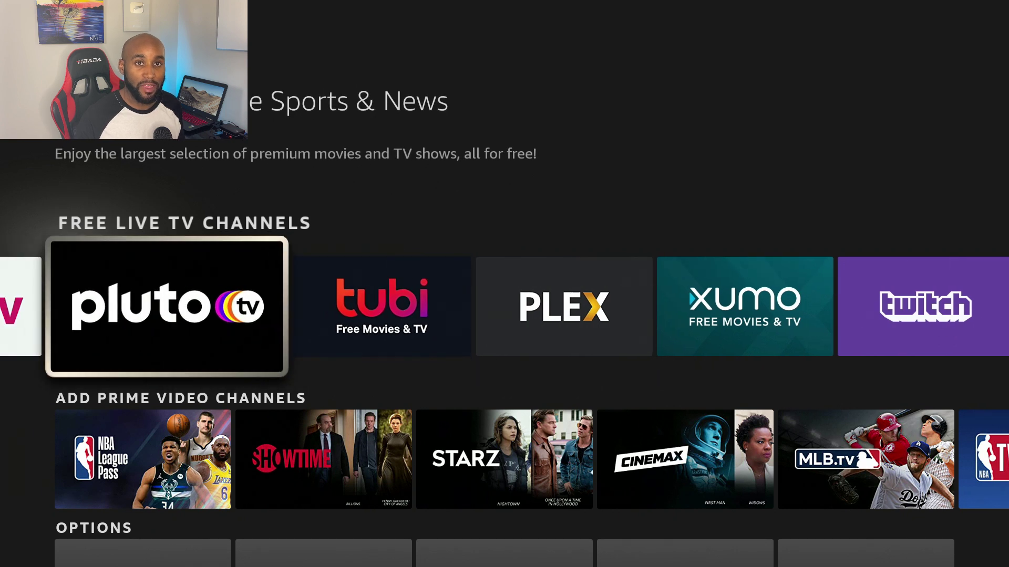
{"action": "key", "text": "Left"}
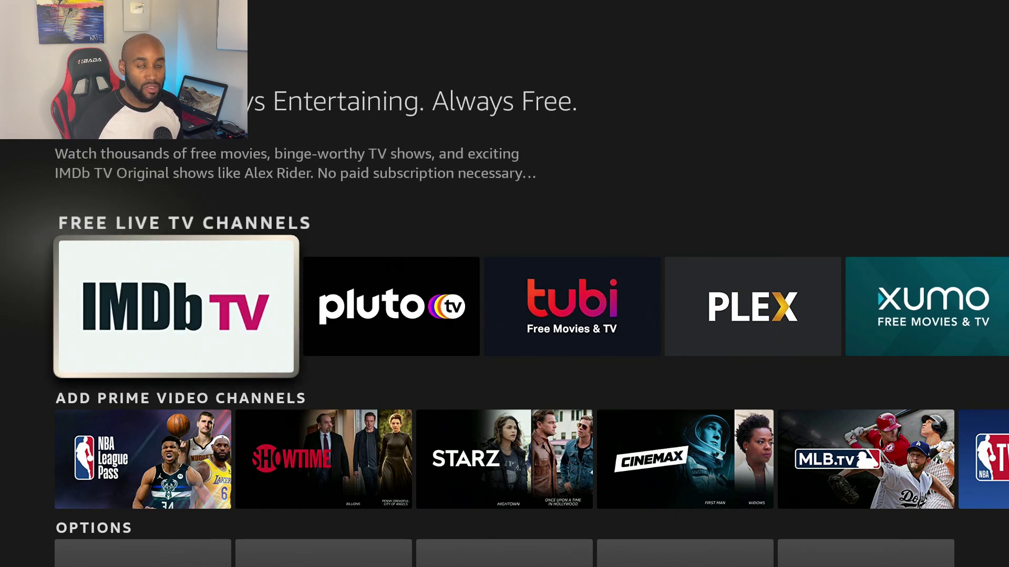
{"action": "key", "text": "Right"}
{"action": "key", "text": "Right"}
{"action": "key", "text": "Right"}
{"action": "key", "text": "Right"}
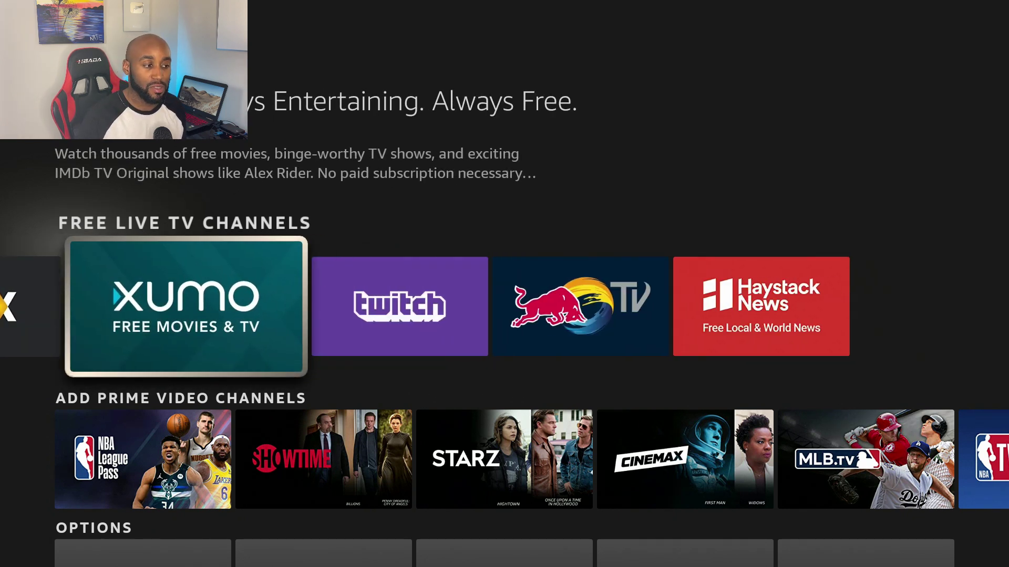
Open the Fire TV Network settings and check the connection status of the connected Wi-Fi network.
{"action": "key", "text": "Home"}
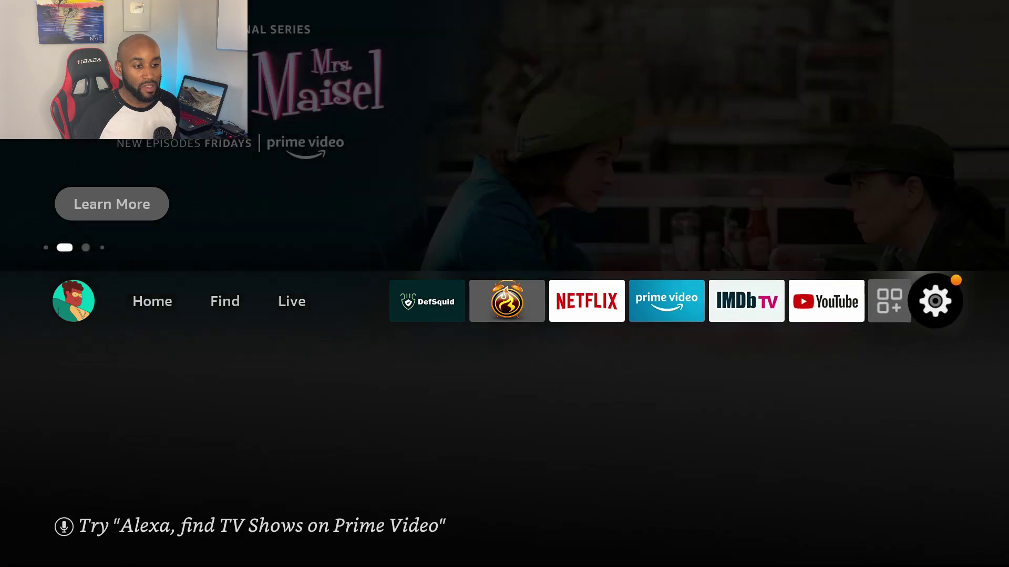
{"action": "key", "text": "Down"}
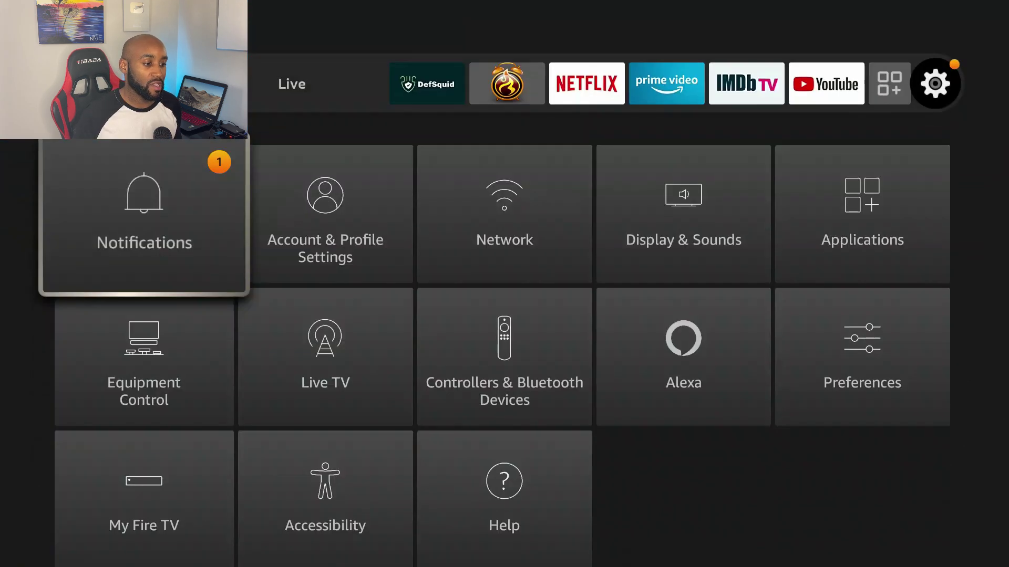
{"action": "key", "text": "Right"}
{"action": "key", "text": "Right"}
{"action": "key", "text": "Return"}
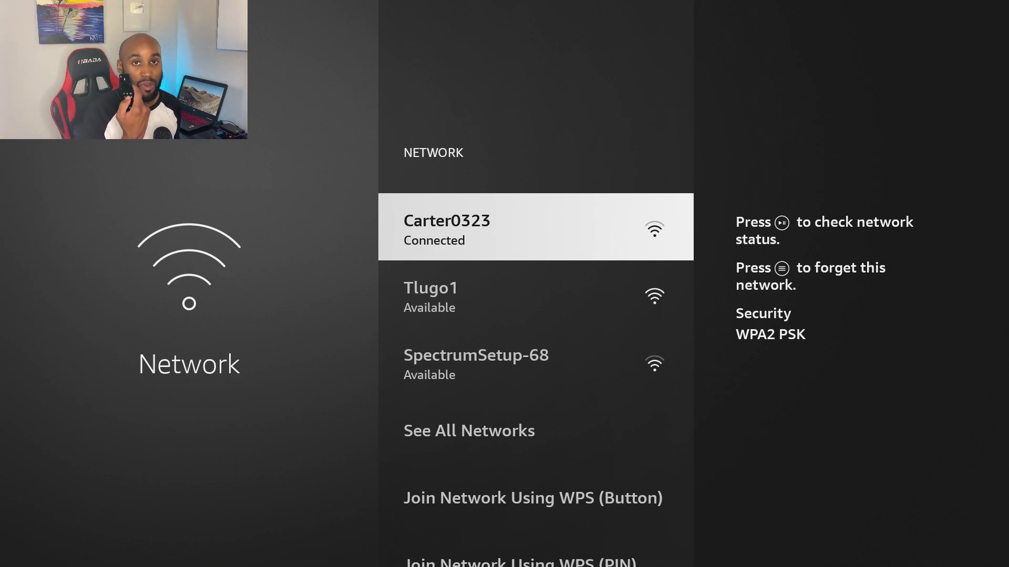
{"action": "key", "text": "space"}
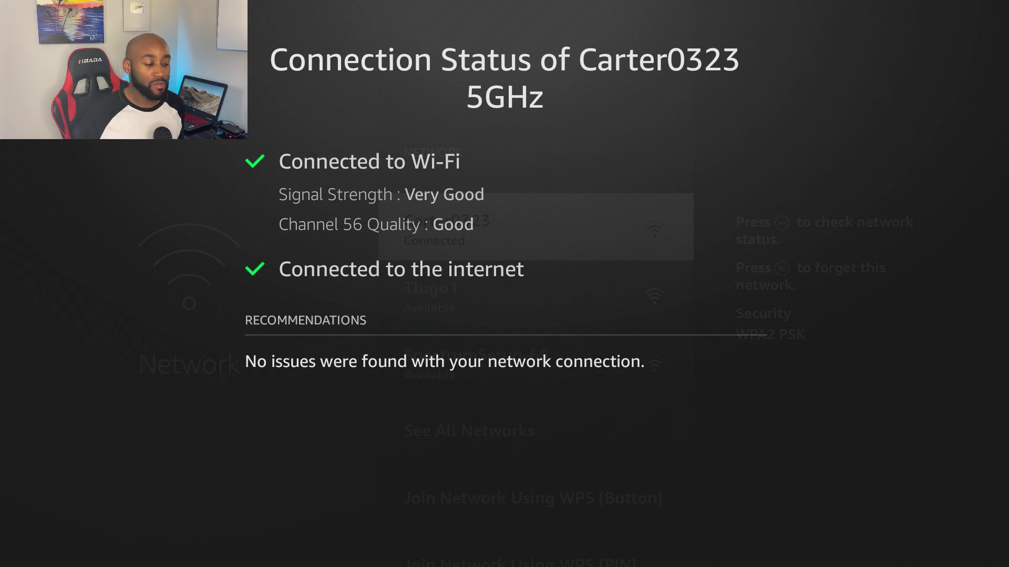
Go back to the home screen and open Search in the Find section.
{"action": "key", "text": "Home"}
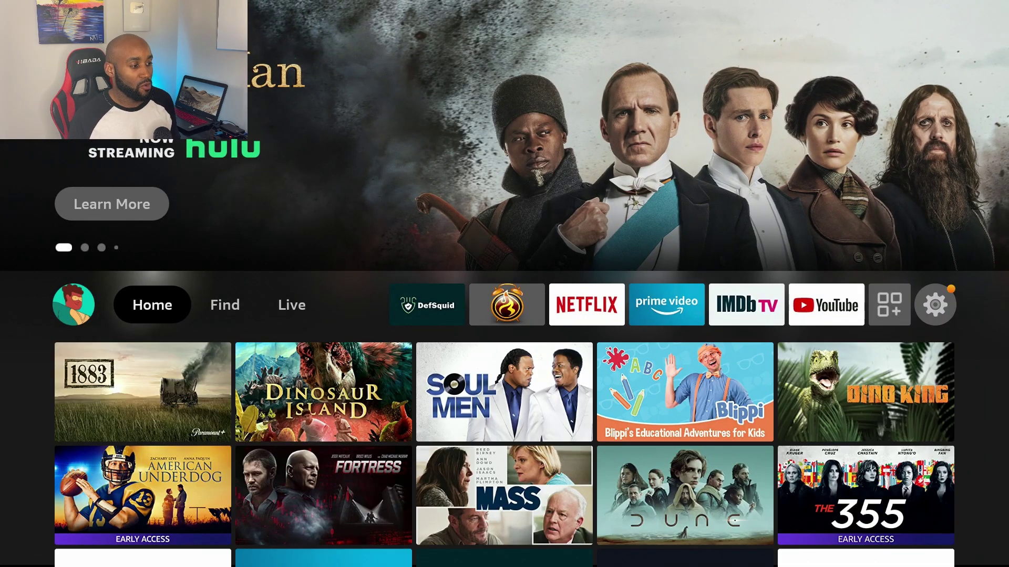
{"action": "key", "text": "Right"}
{"action": "key", "text": "Down"}
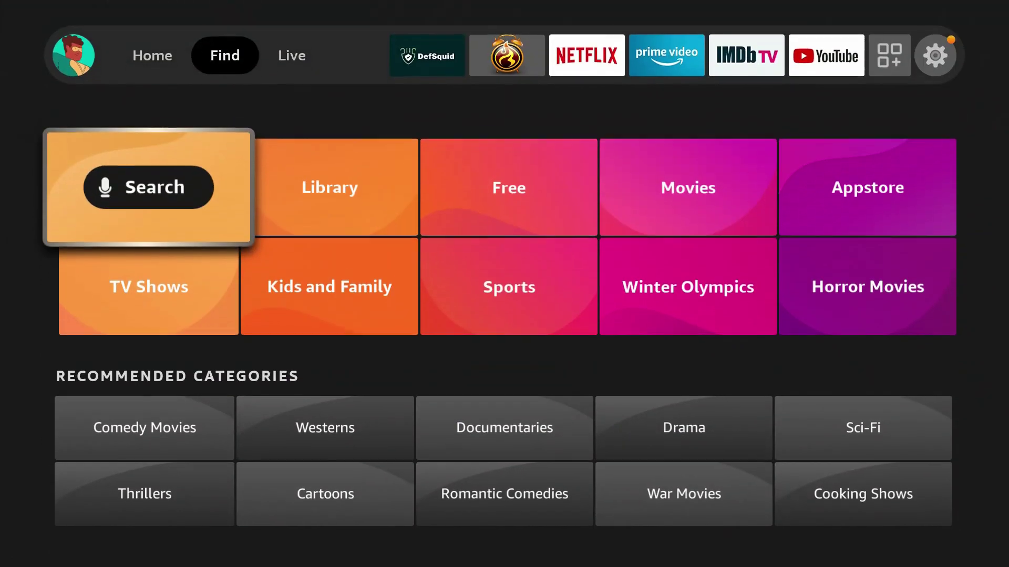
{"action": "key", "text": "Return"}
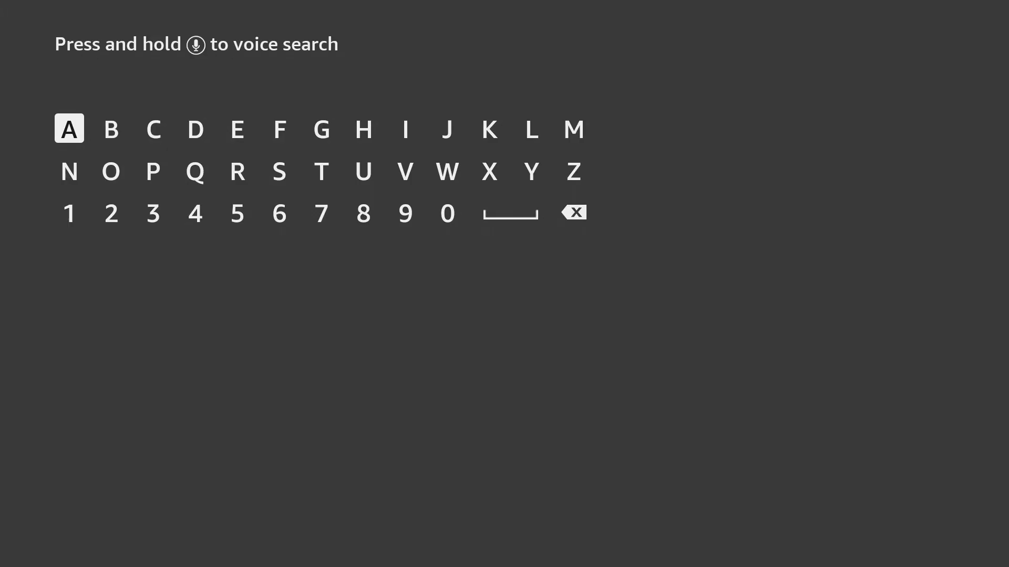
Search for "Speed Test" using the matching suggestion.
{"action": "key", "text": "Right"}
{"action": "key", "text": "Left"}
{"action": "key", "text": "Right"}
{"action": "key", "text": "Right"}
{"action": "key", "text": "Right"}
{"action": "key", "text": "Right"}
{"action": "key", "text": "Right"}
{"action": "key", "text": "Right"}
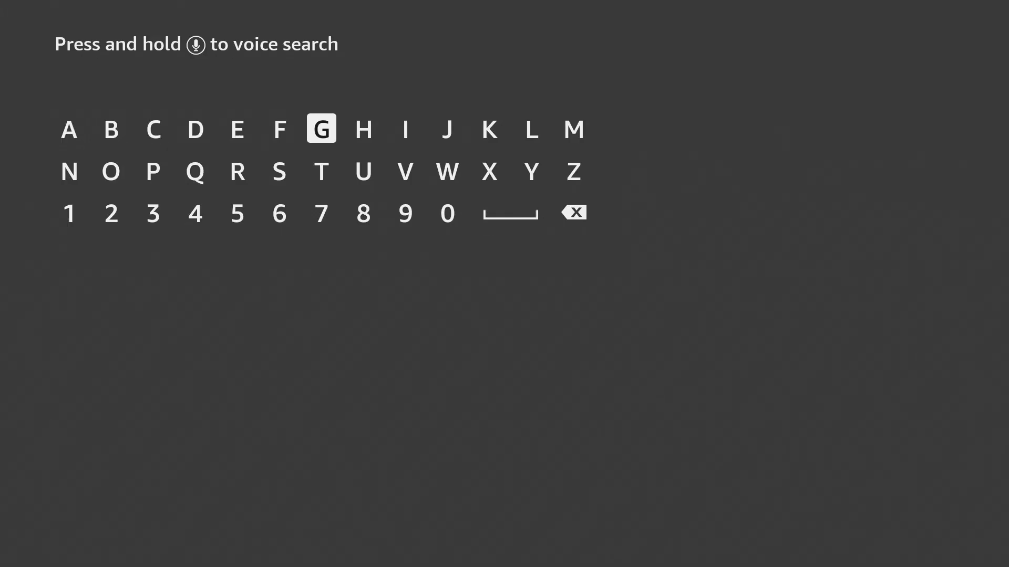
{"action": "key", "text": "Down"}
{"action": "key", "text": "Left"}
{"action": "key", "text": "Return"}
{"action": "key", "text": "Down"}
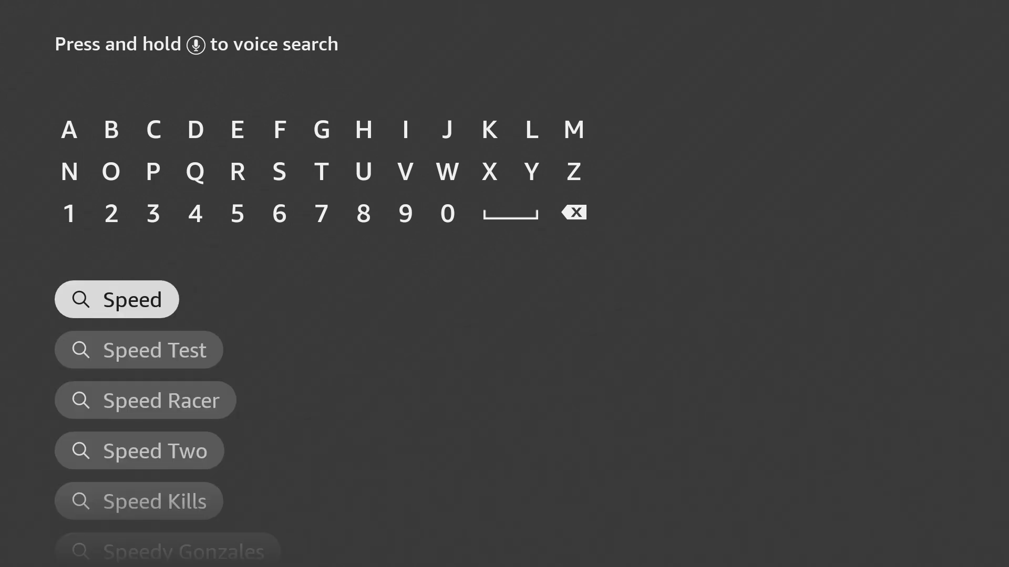
{"action": "key", "text": "Down"}
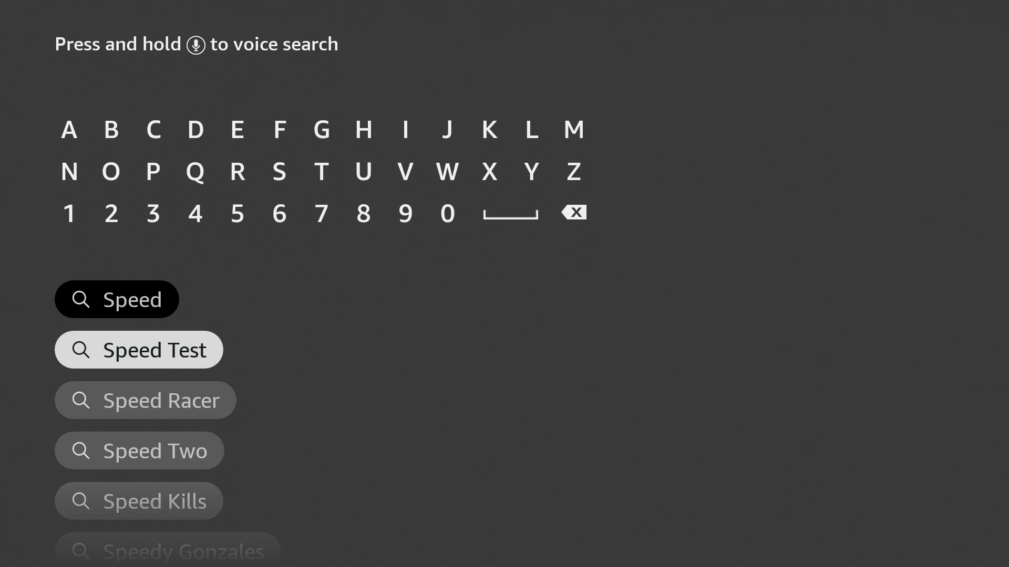
{"action": "key", "text": "Return"}
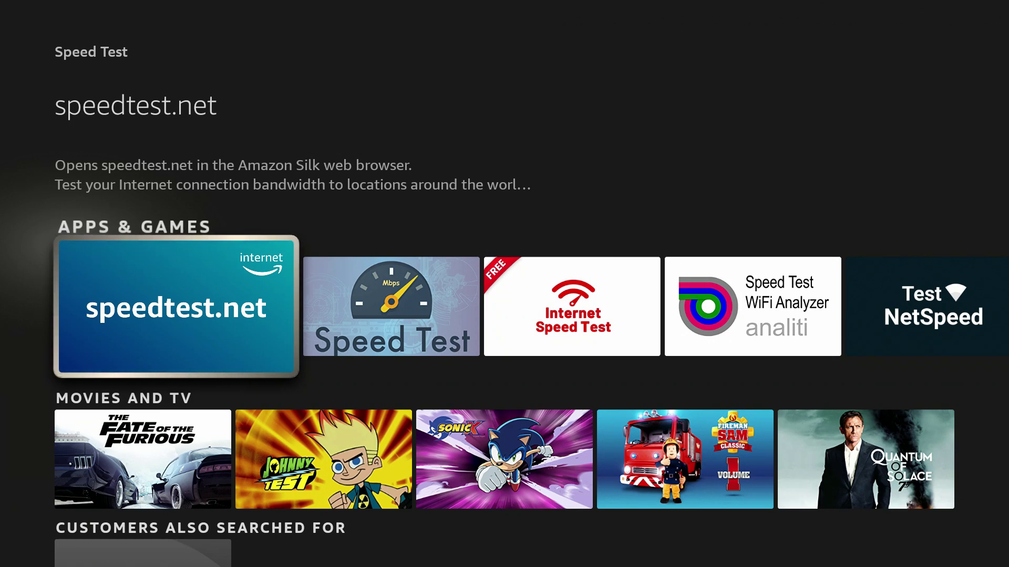
Pick the Speed Test WiFi Analyzer by analiti among the Apps & Games results.
{"action": "key", "text": "Right"}
{"action": "key", "text": "Right"}
{"action": "key", "text": "Right"}
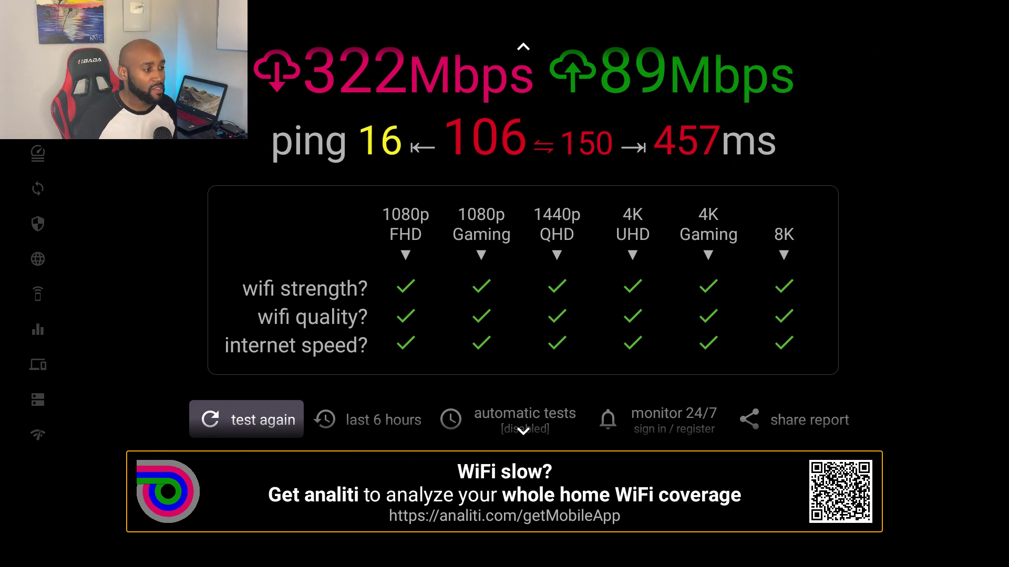
Open the network devices list in the analiti speed test app.
{"action": "key", "text": "Left"}
{"action": "key", "text": "Down"}
{"action": "key", "text": "Down"}
{"action": "key", "text": "Down"}
{"action": "key", "text": "Down"}
{"action": "key", "text": "Down"}
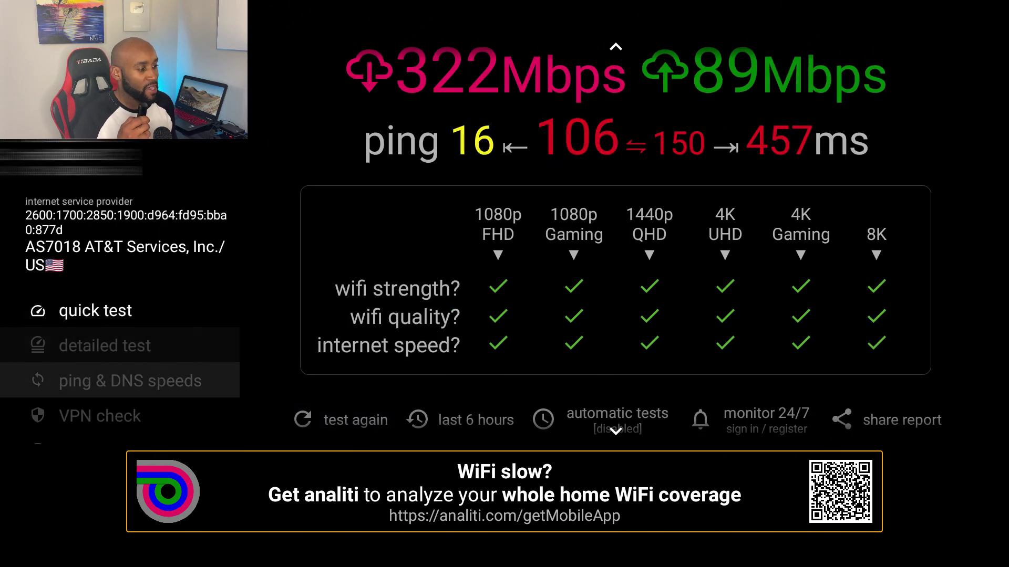
{"action": "key", "text": "Down"}
{"action": "key", "text": "Down"}
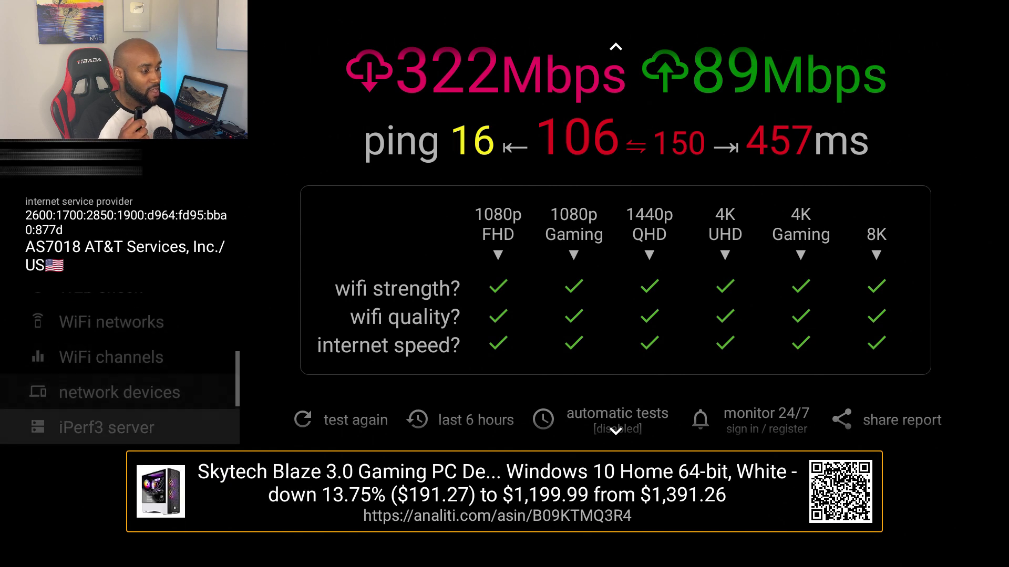
{"action": "key", "text": "Return"}
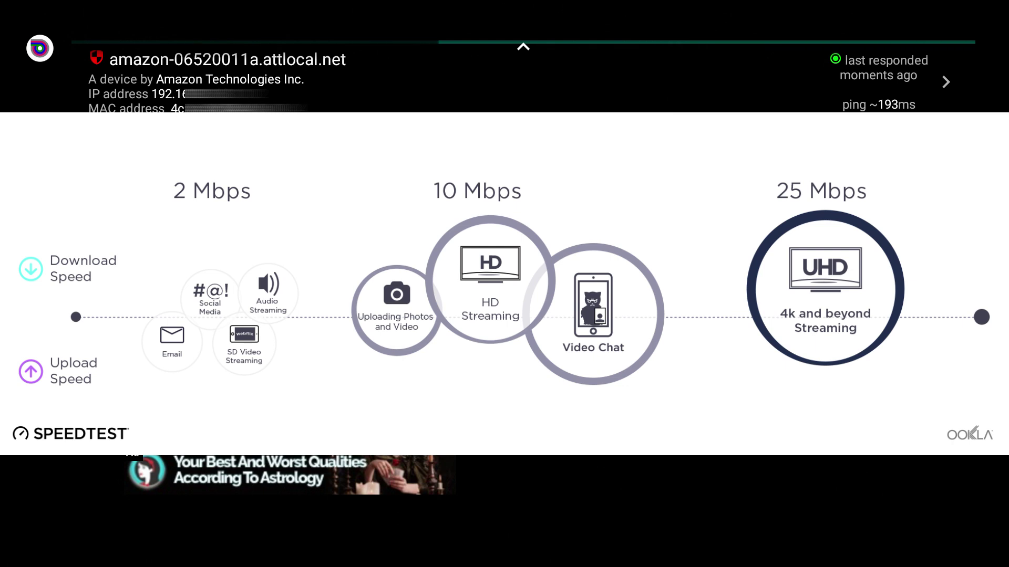
Examine the devices detected on the home network, through to the last entry of the list.
{"action": "key", "text": "Up"}
{"action": "key", "text": "Up"}
{"action": "key", "text": "Up"}
{"action": "key", "text": "Up"}
{"action": "key", "text": "Up"}
{"action": "key", "text": "Up"}
{"action": "key", "text": "Up"}
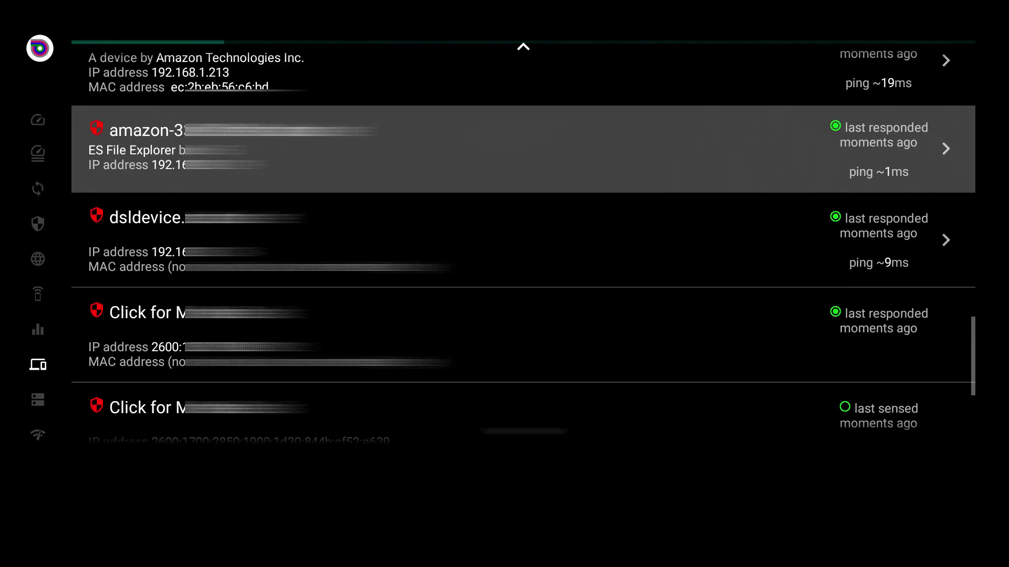
{"action": "key", "text": "Up"}
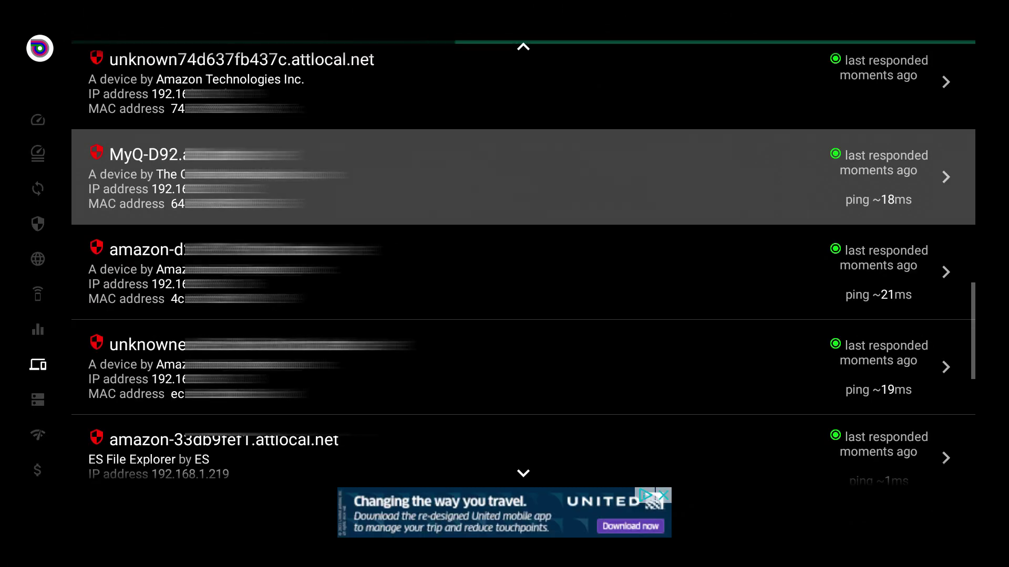
{"action": "key", "text": "Up"}
{"action": "key", "text": "Down"}
{"action": "key", "text": "Down"}
{"action": "key", "text": "Down"}
{"action": "key", "text": "Down"}
{"action": "key", "text": "Down"}
{"action": "key", "text": "Down"}
{"action": "key", "text": "Down"}
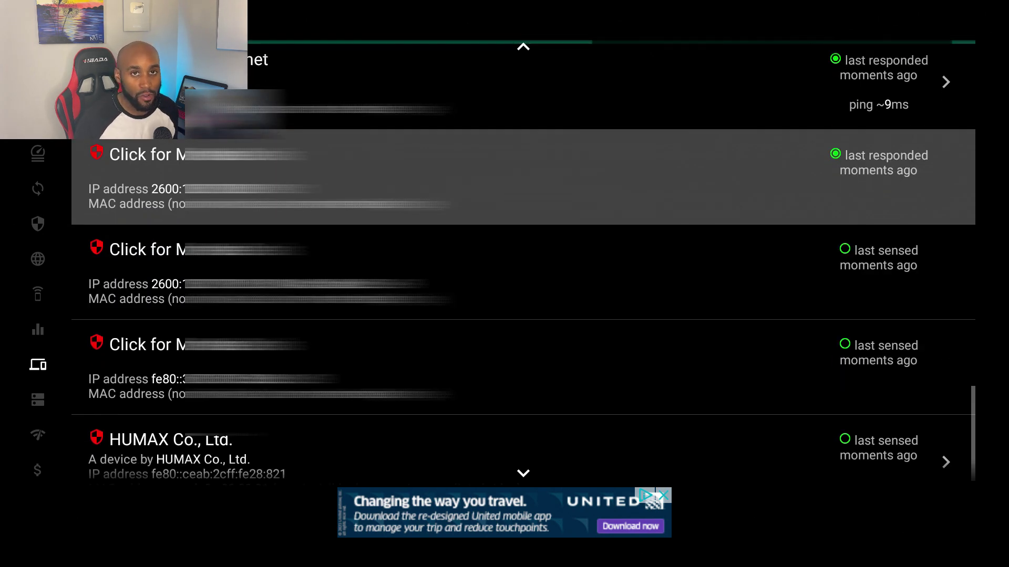
{"action": "key", "text": "Down"}
{"action": "key", "text": "Down"}
{"action": "key", "text": "Down"}
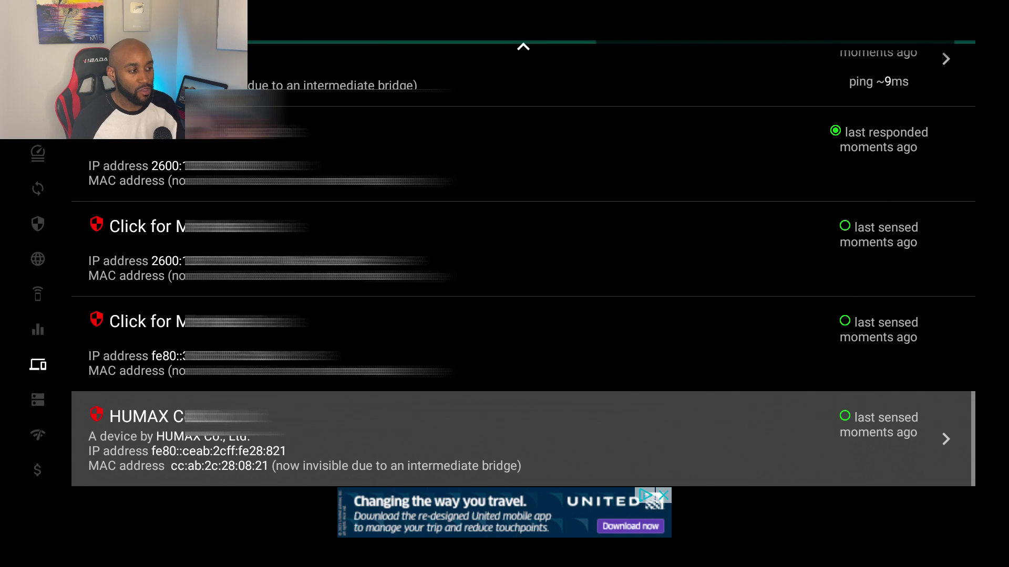